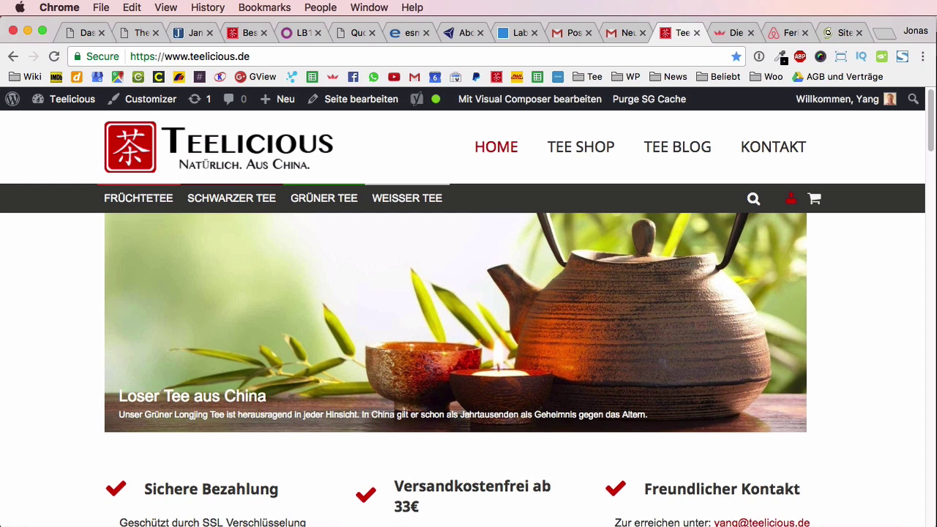
Step: Scroll through the Teelicious shop page
{"action": "scroll", "coordinate": [886, 382], "scroll_direction": "down", "scroll_amount": 8}
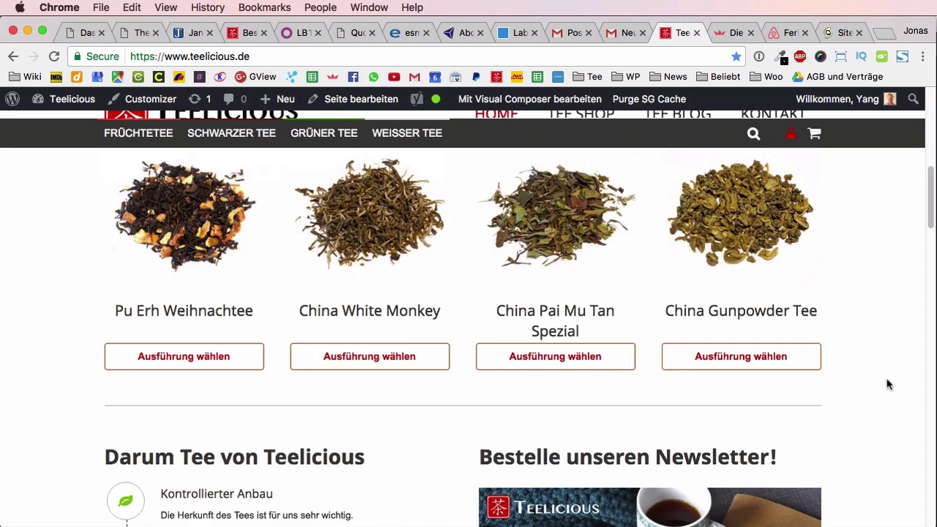
{"action": "scroll", "coordinate": [886, 382], "scroll_direction": "up", "scroll_amount": 8}
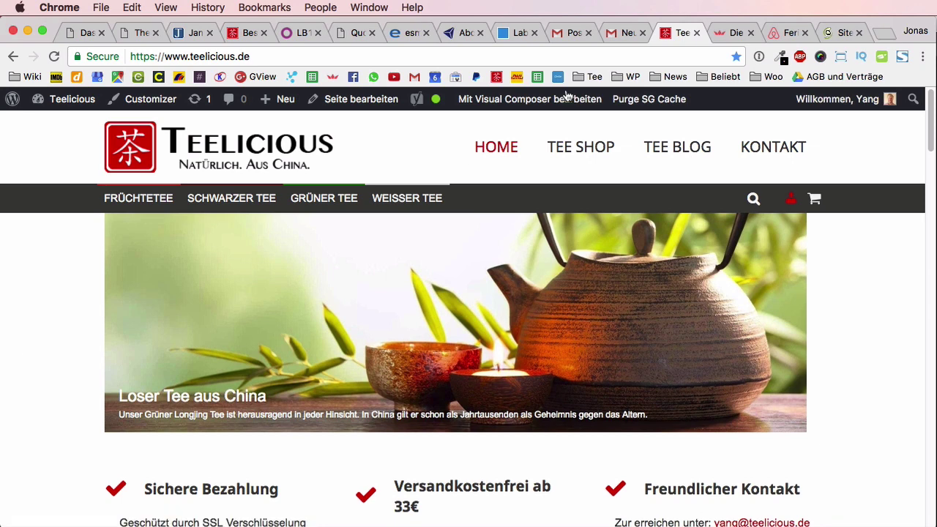
{"action": "left_click_drag", "start_coordinate": [931, 123], "coordinate": [922, 239]}
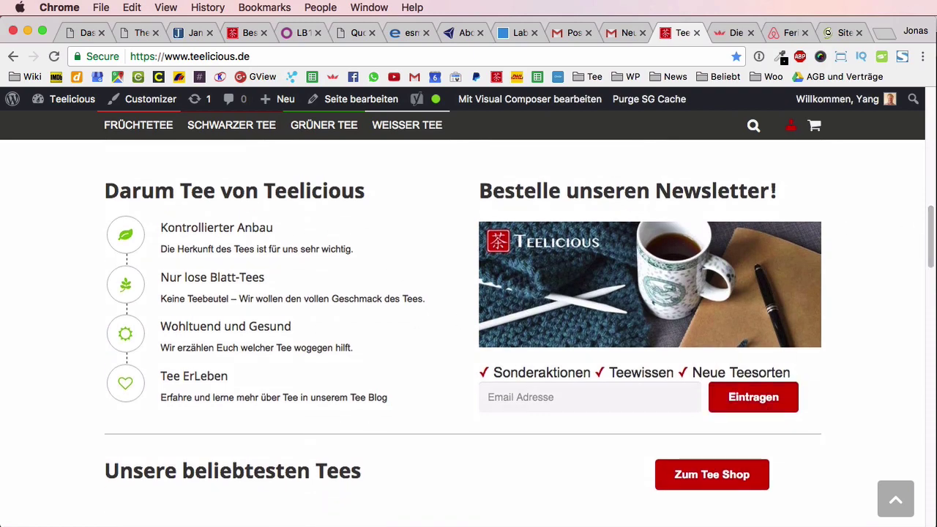
{"action": "left_click_drag", "start_coordinate": [928, 236], "coordinate": [926, 113]}
Step: Switch to the Die Berater tab, dismiss its e-book popup, then move to the Airbnb tab
{"action": "left_click", "coordinate": [727, 33]}
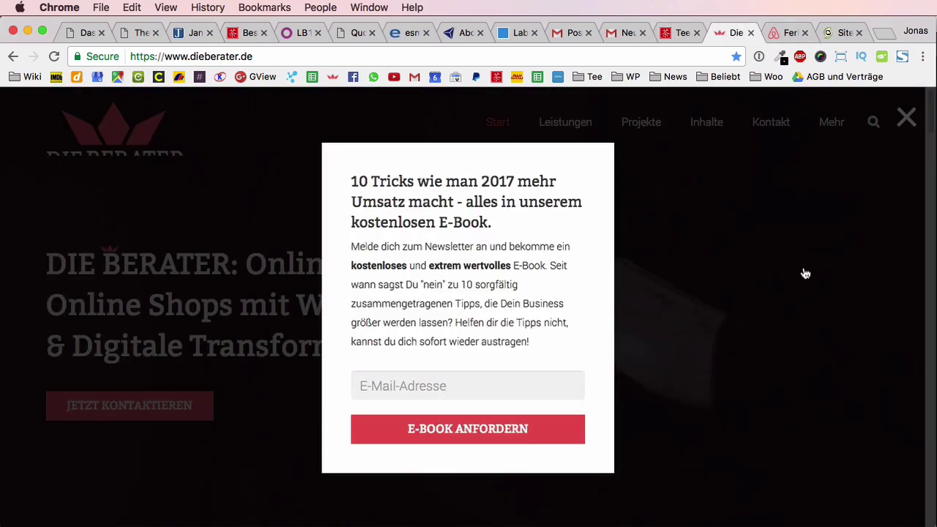
{"action": "left_click", "coordinate": [906, 119]}
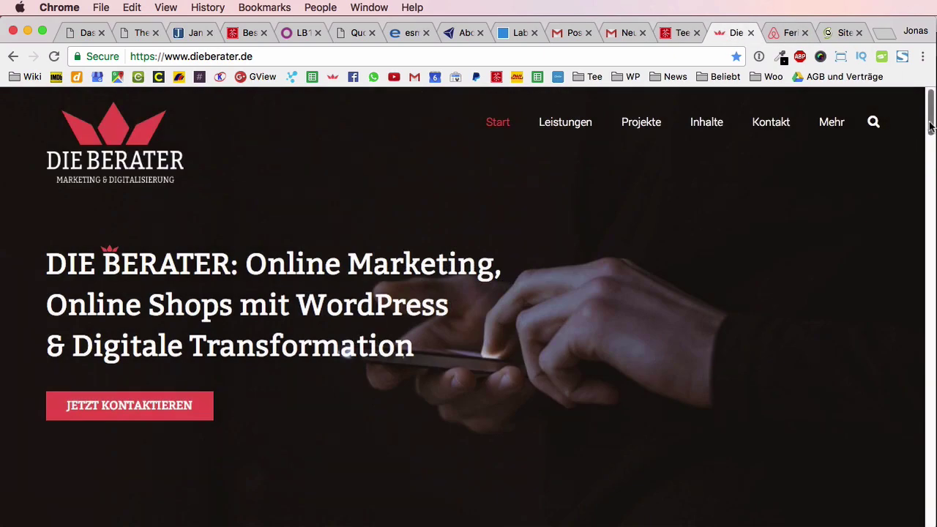
{"action": "left_click_drag", "start_coordinate": [926, 134], "coordinate": [926, 109]}
{"action": "left_click", "coordinate": [780, 33]}
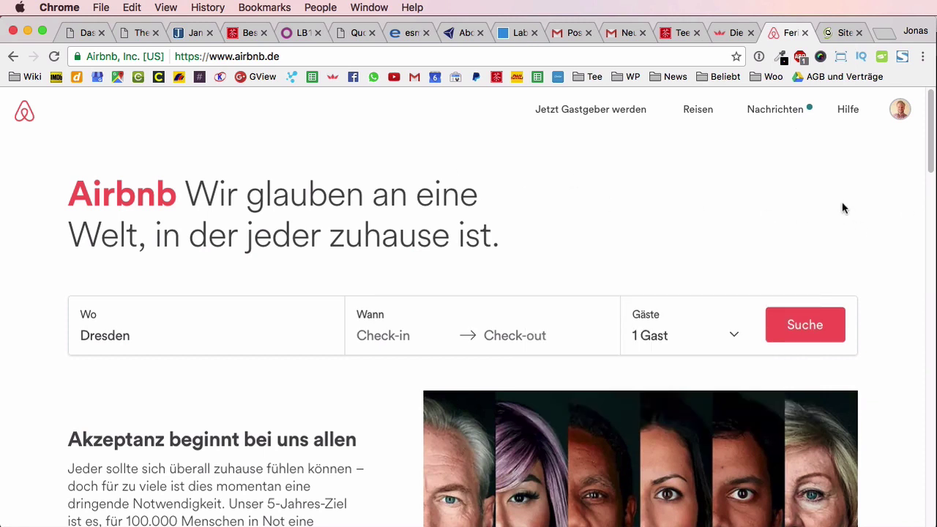
Step: Switch to the SiteGround tab and reveal the Web Hosting mega-menu
{"action": "left_click", "coordinate": [832, 33]}
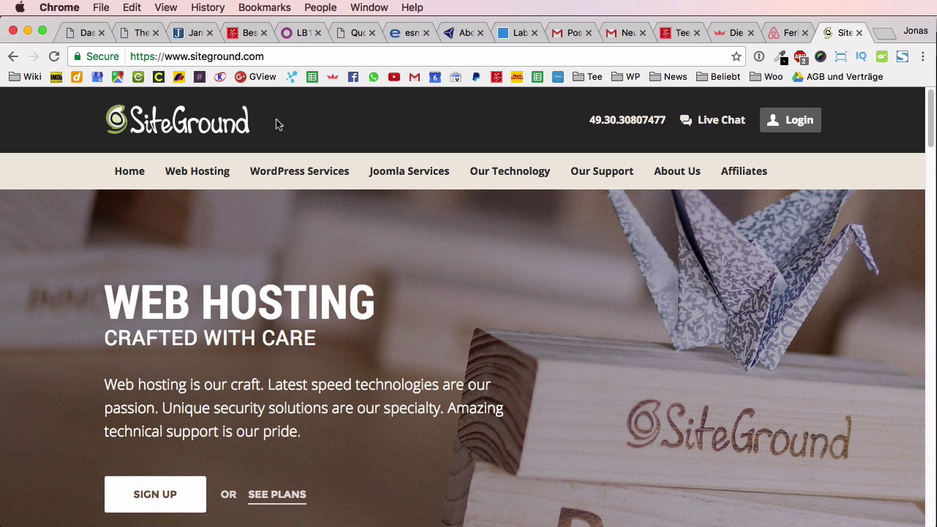
{"action": "mouse_move", "coordinate": [197, 170]}
{"action": "mouse_move", "coordinate": [568, 177]}
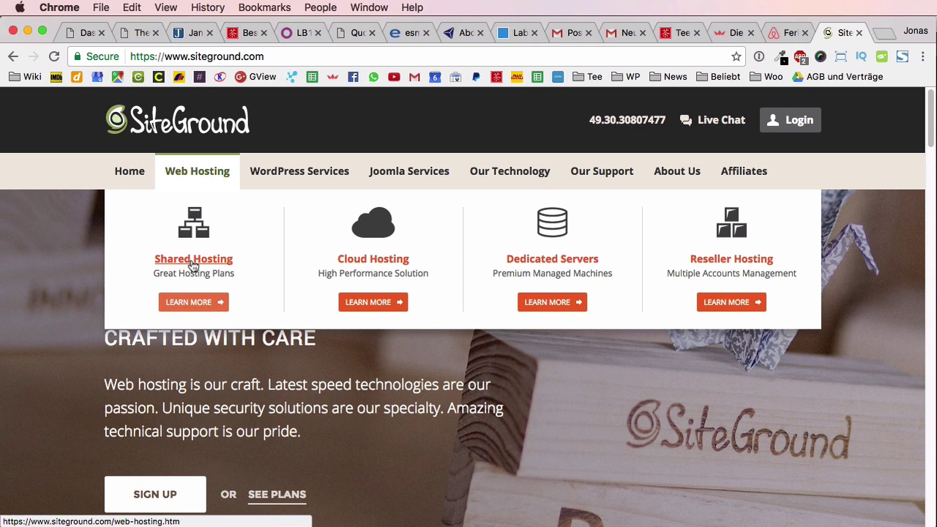
Step: Open Shared Hosting and browse the StartUp, GrowBig and GoGeek plan comparison
{"action": "left_click", "coordinate": [192, 260]}
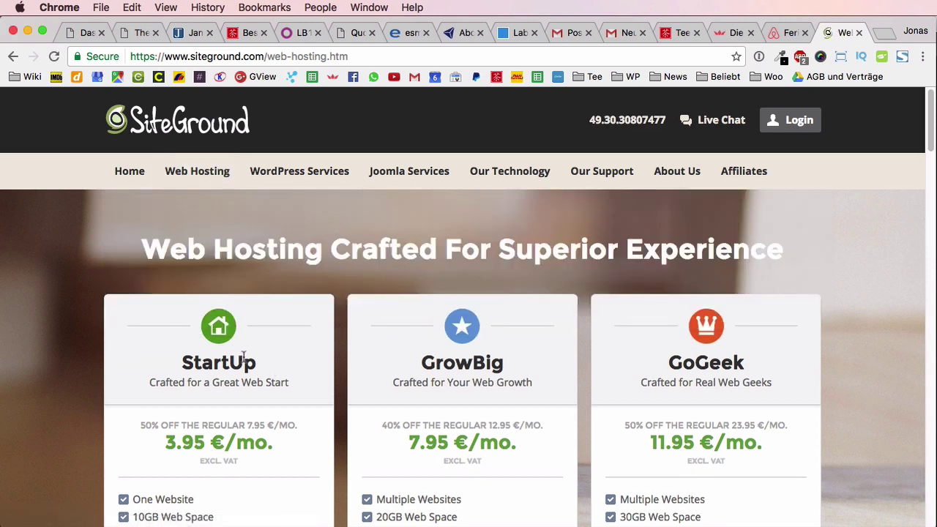
{"action": "scroll", "coordinate": [282, 363], "scroll_direction": "down", "scroll_amount": 3}
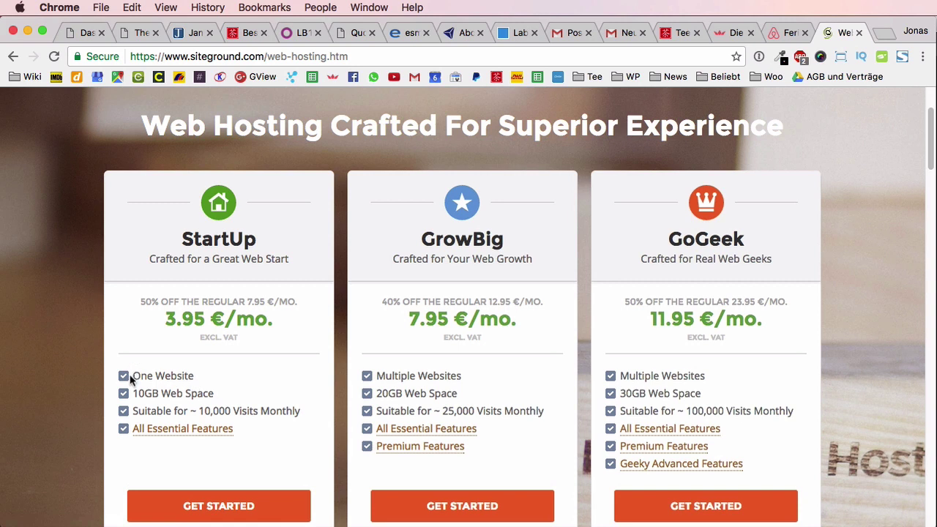
{"action": "left_click_drag", "start_coordinate": [130, 379], "coordinate": [198, 376]}
{"action": "left_click", "coordinate": [237, 371]}
{"action": "scroll", "coordinate": [236, 369], "scroll_direction": "up", "scroll_amount": 3}
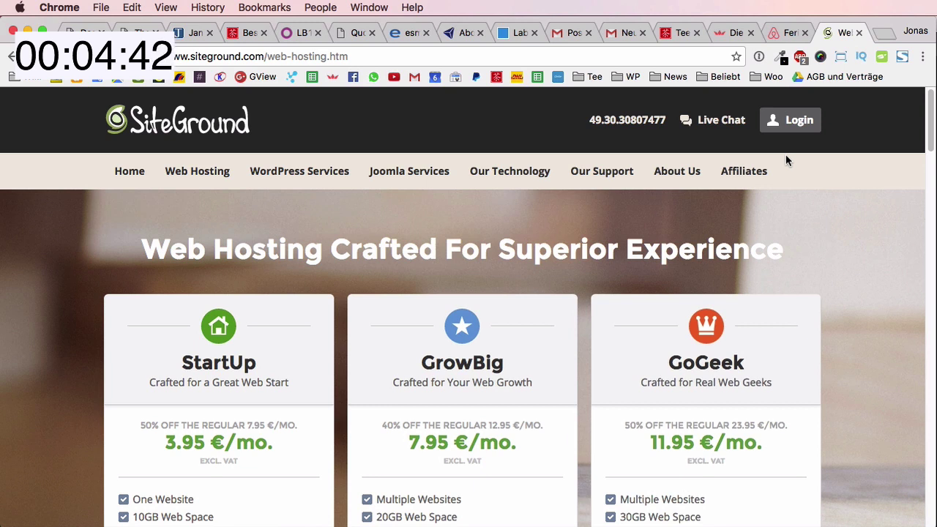
Step: Log in to SiteGround and open the GoGeek hosting account's cPanel
{"action": "left_click", "coordinate": [778, 131]}
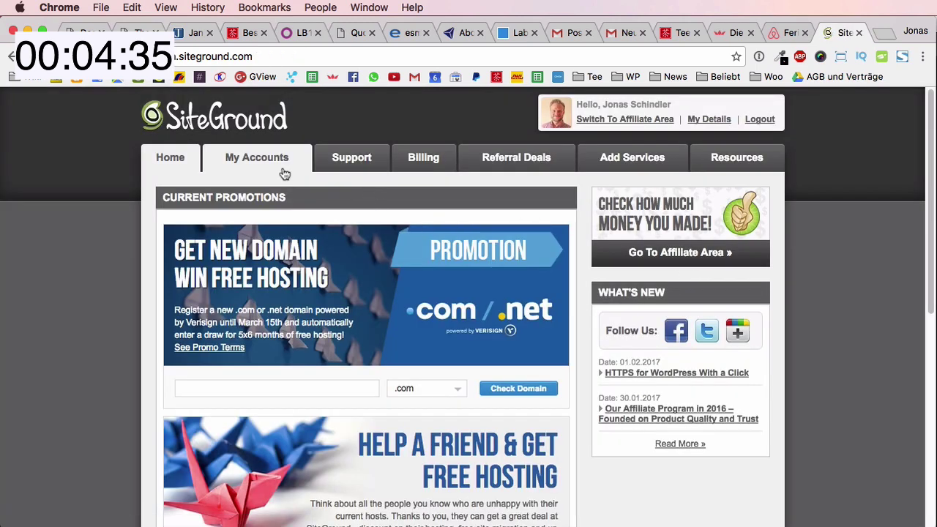
{"action": "left_click", "coordinate": [285, 173]}
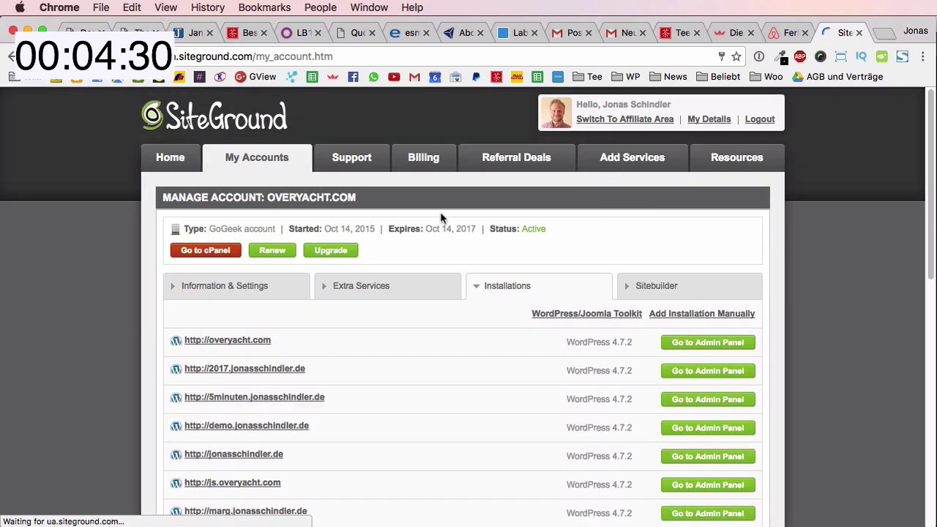
{"action": "left_click", "coordinate": [216, 251]}
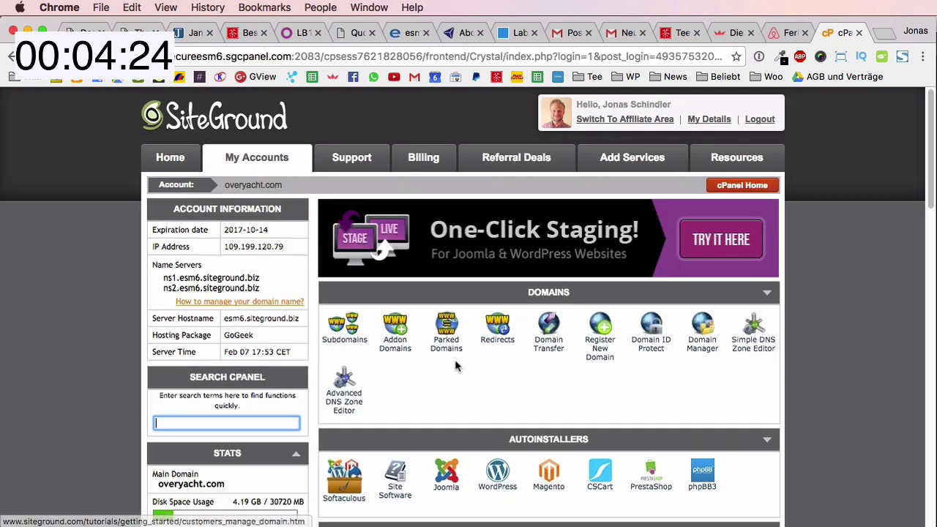
Step: Create the subdomain 5minute on the personal .de domain, rooted at public_html/5minute
{"action": "left_click", "coordinate": [344, 329]}
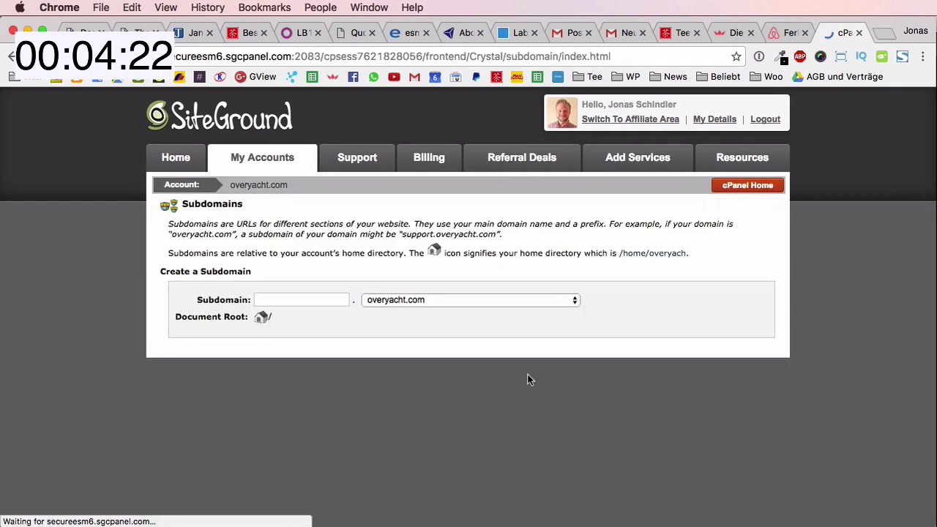
{"action": "left_click", "coordinate": [409, 299]}
{"action": "left_click", "coordinate": [399, 333]}
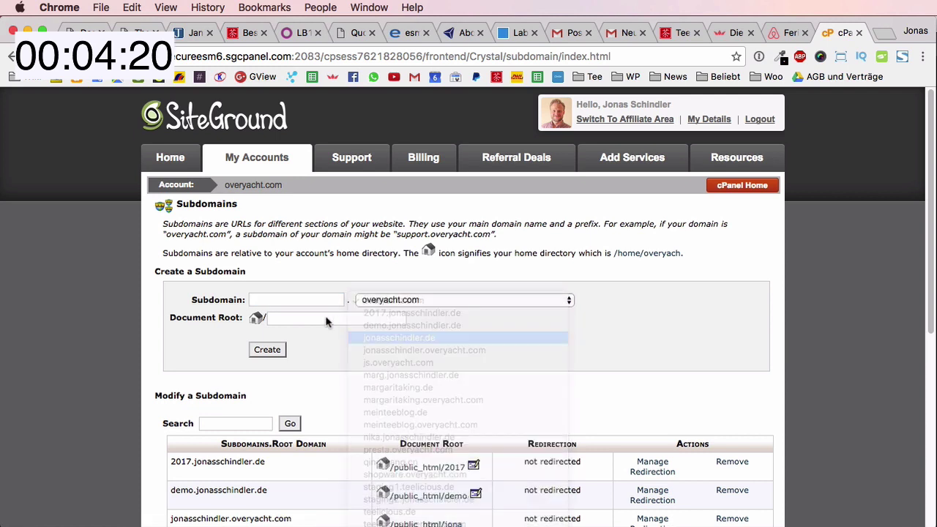
{"action": "left_click", "coordinate": [315, 300]}
{"action": "type", "text": "5"}
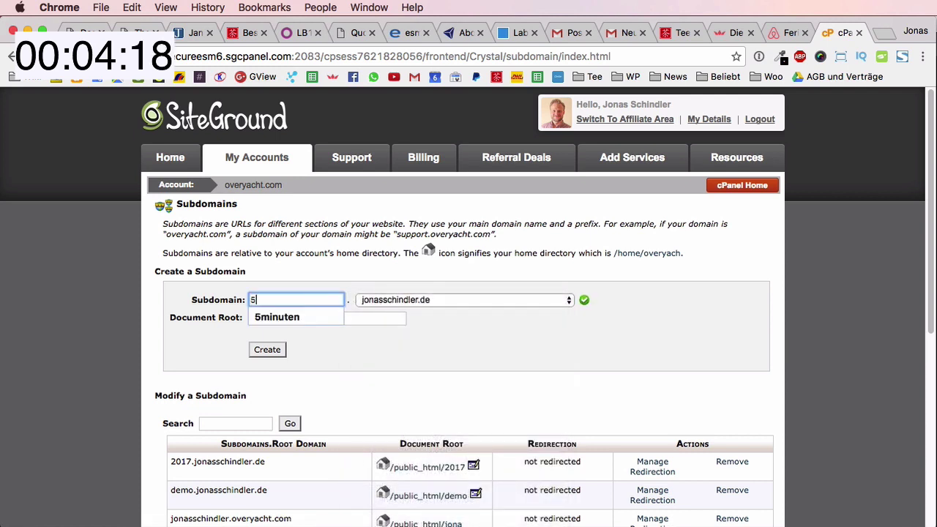
{"action": "key", "text": "Down"}
{"action": "type", "text": "minute"}
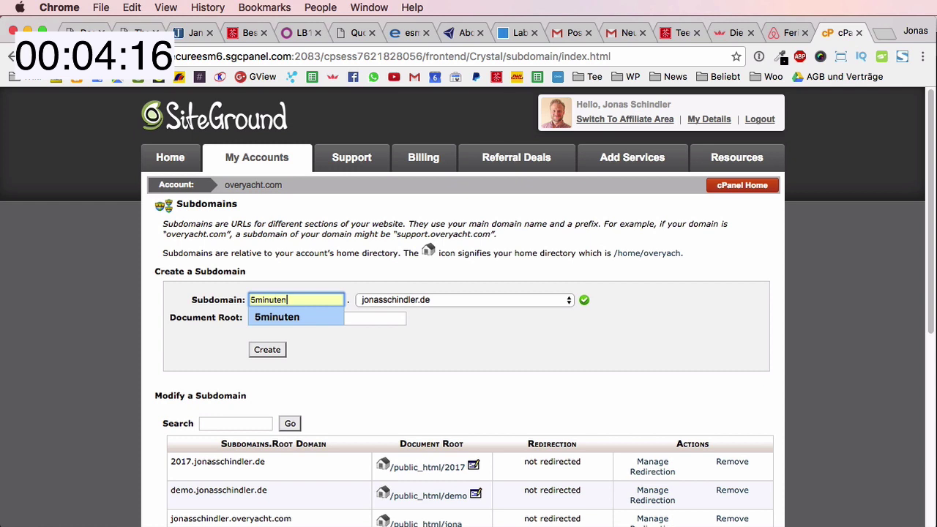
{"action": "left_click", "coordinate": [264, 349]}
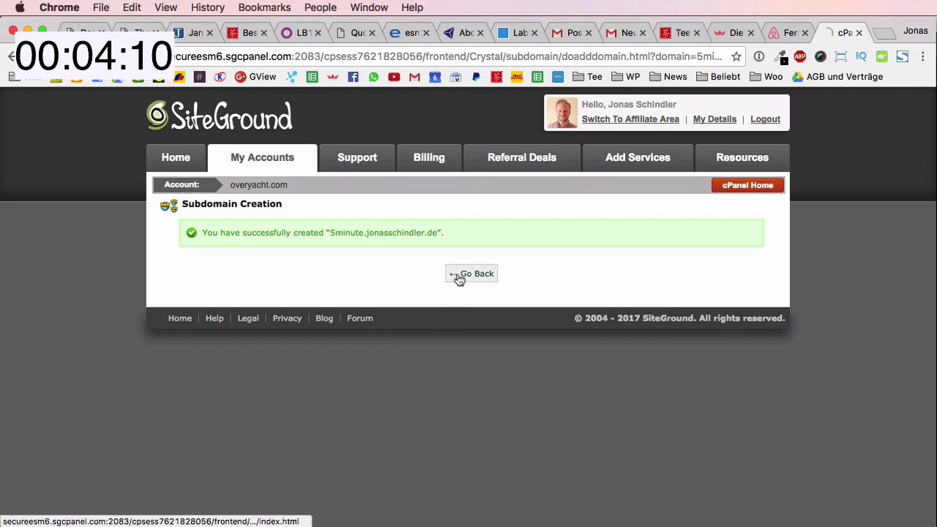
Step: Return from the subdomains overview to the cPanel home page
{"action": "left_click", "coordinate": [461, 274]}
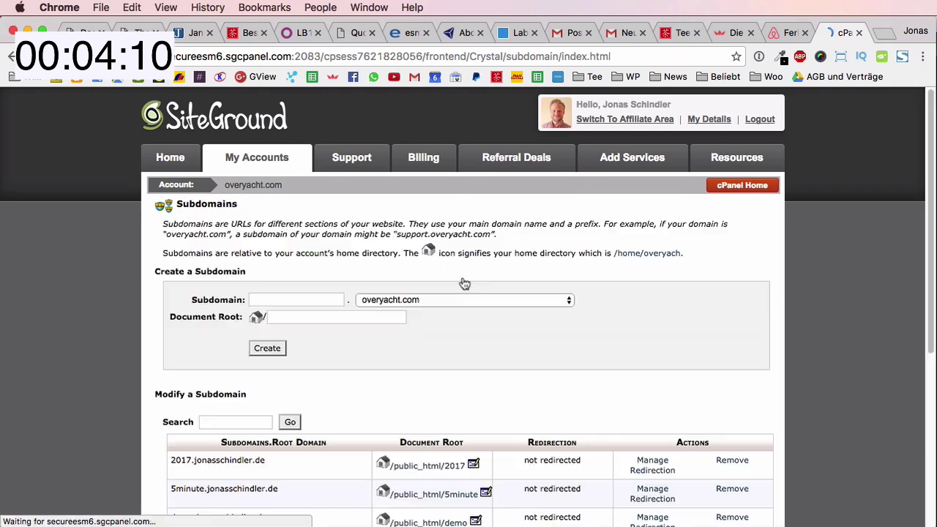
{"action": "left_click", "coordinate": [762, 188]}
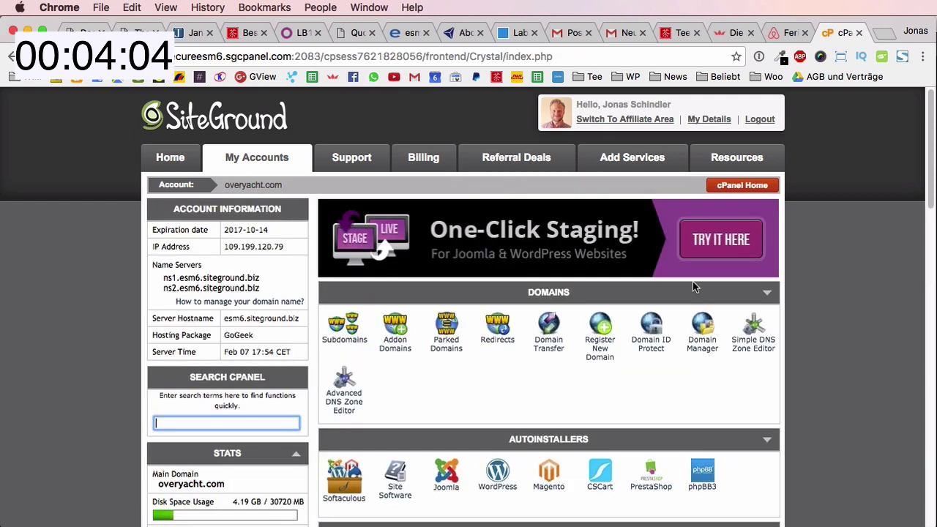
{"action": "scroll", "coordinate": [692, 281], "scroll_direction": "down", "scroll_amount": 1}
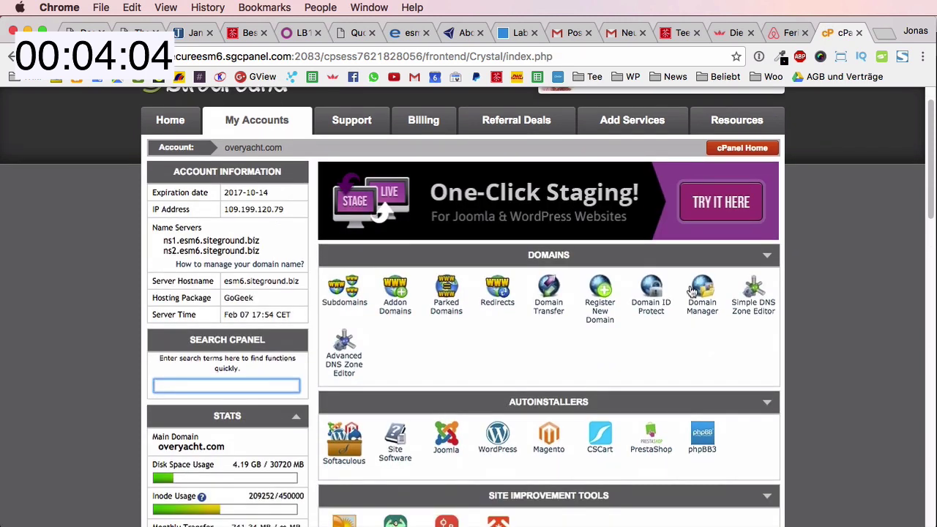
{"action": "left_click", "coordinate": [501, 450]}
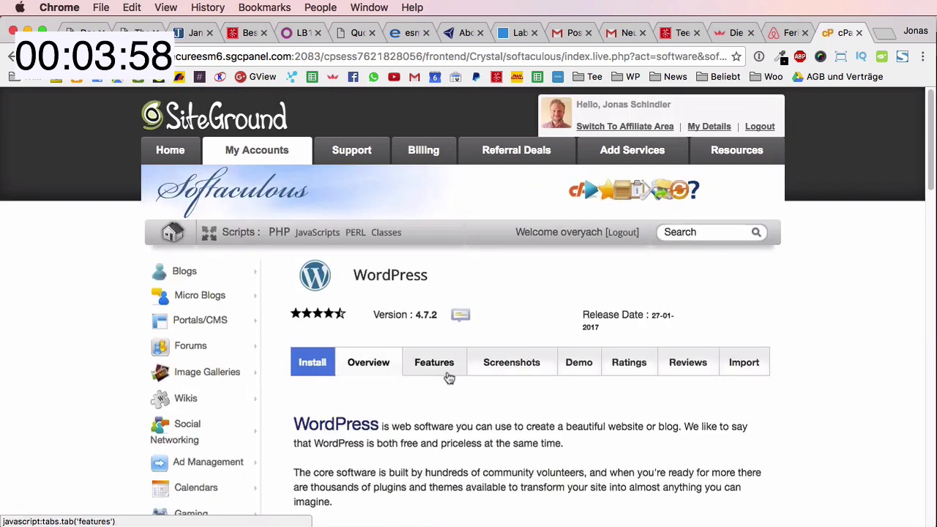
{"action": "left_click", "coordinate": [322, 371]}
{"action": "scroll", "coordinate": [615, 416], "scroll_direction": "down", "scroll_amount": 1}
{"action": "scroll", "coordinate": [681, 437], "scroll_direction": "down", "scroll_amount": 1}
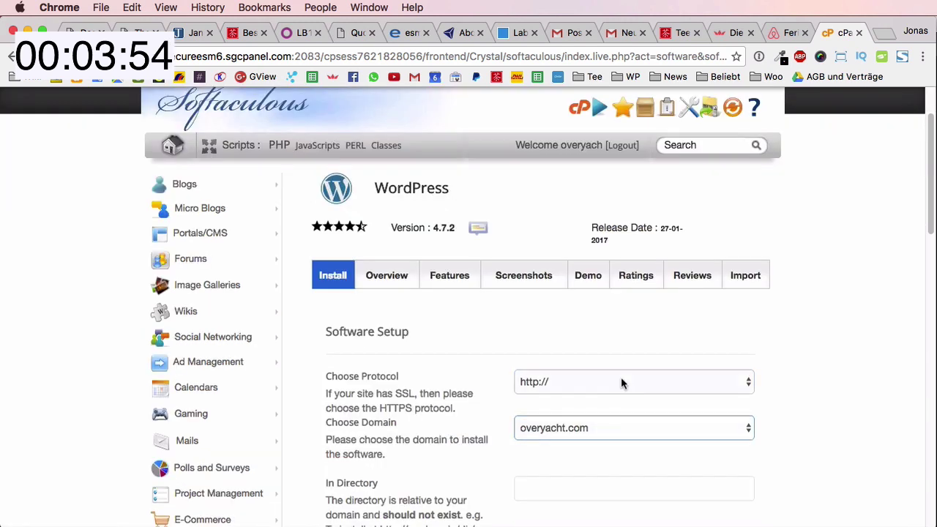
{"action": "left_click", "coordinate": [621, 377]}
{"action": "left_click", "coordinate": [571, 409]}
{"action": "left_click", "coordinate": [557, 388]}
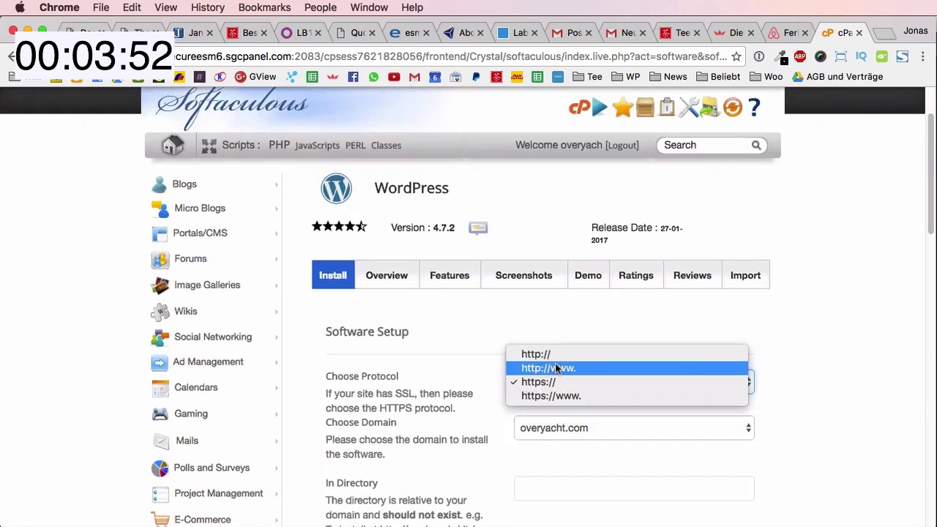
{"action": "key", "text": "Escape"}
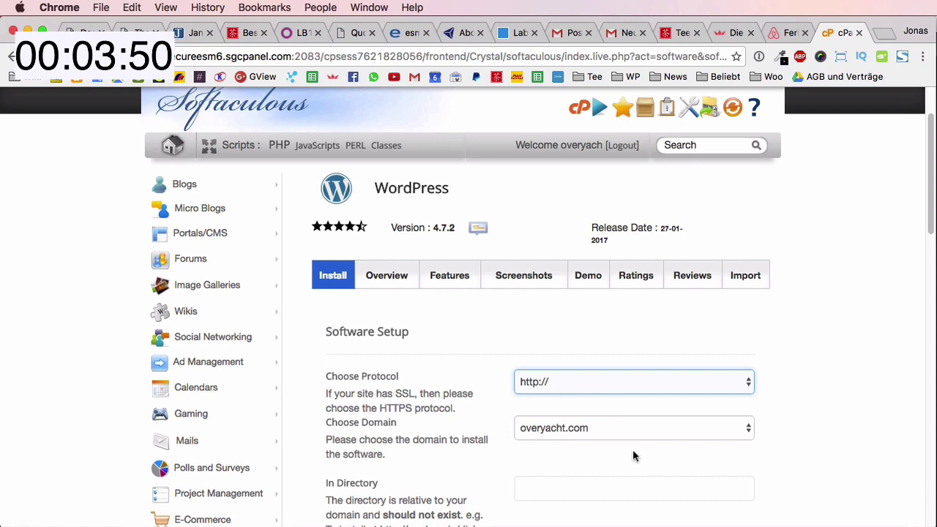
{"action": "left_click", "coordinate": [603, 430]}
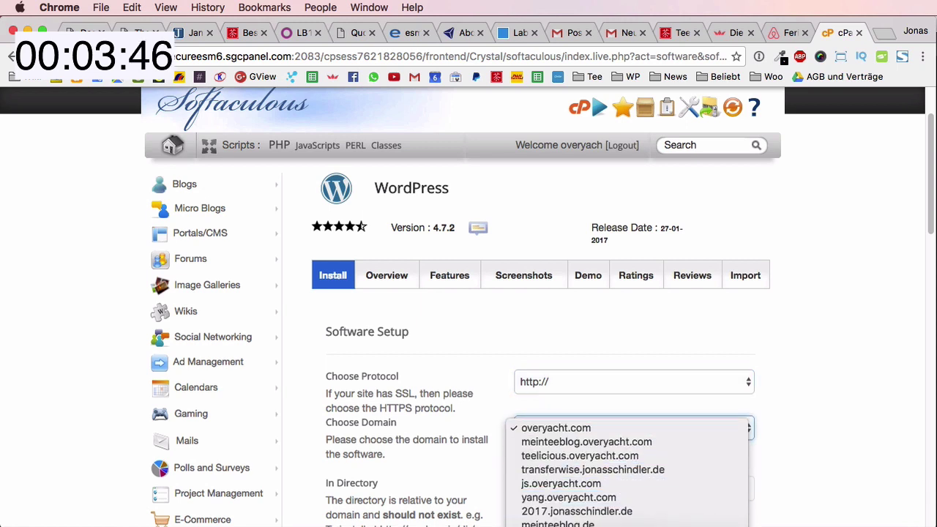
{"action": "key", "text": "5"}
{"action": "key", "text": "Return"}
Step: Replace the suggested admin username and admin password with new ones
{"action": "scroll", "coordinate": [798, 443], "scroll_direction": "down", "scroll_amount": 15}
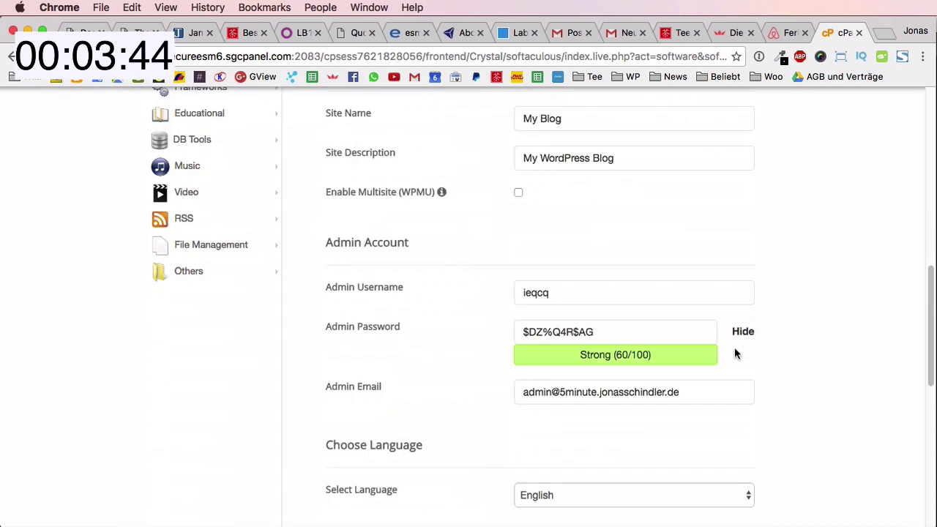
{"action": "double_click", "coordinate": [633, 298]}
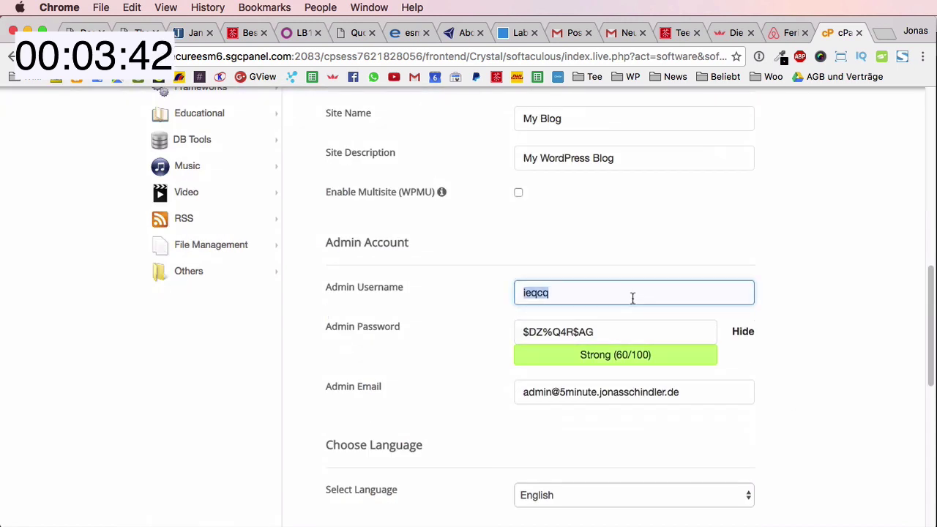
{"action": "key", "text": "Tab"}
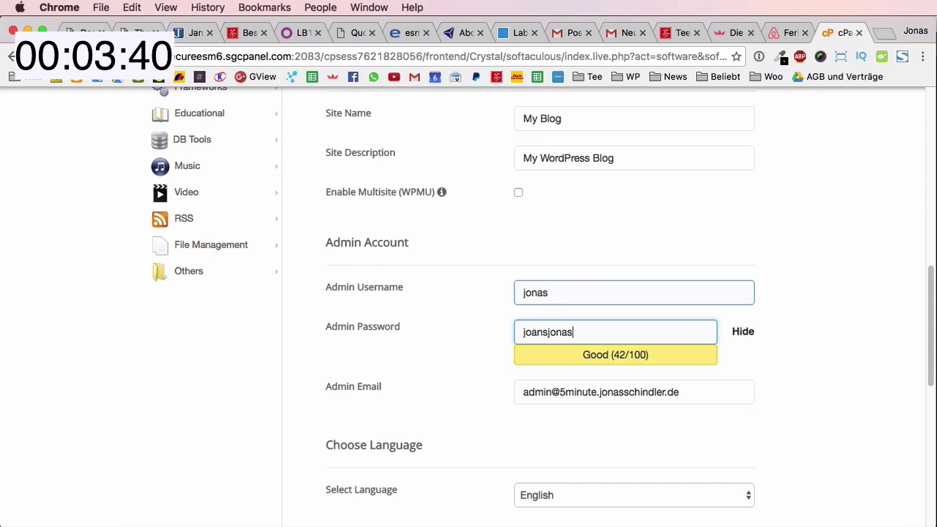
{"action": "key", "text": "BackSpace"}
{"action": "key", "text": "BackSpace"}
{"action": "key", "text": "BackSpace"}
{"action": "key", "text": "BackSpace"}
{"action": "key", "text": "BackSpace"}
{"action": "key", "text": "BackSpace"}
{"action": "key", "text": "BackSpace"}
{"action": "key", "text": "BackSpace"}
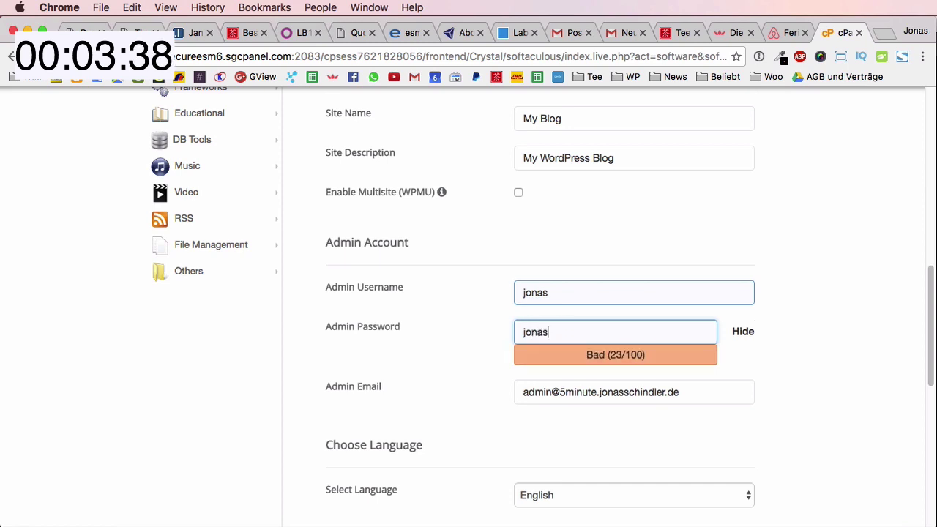
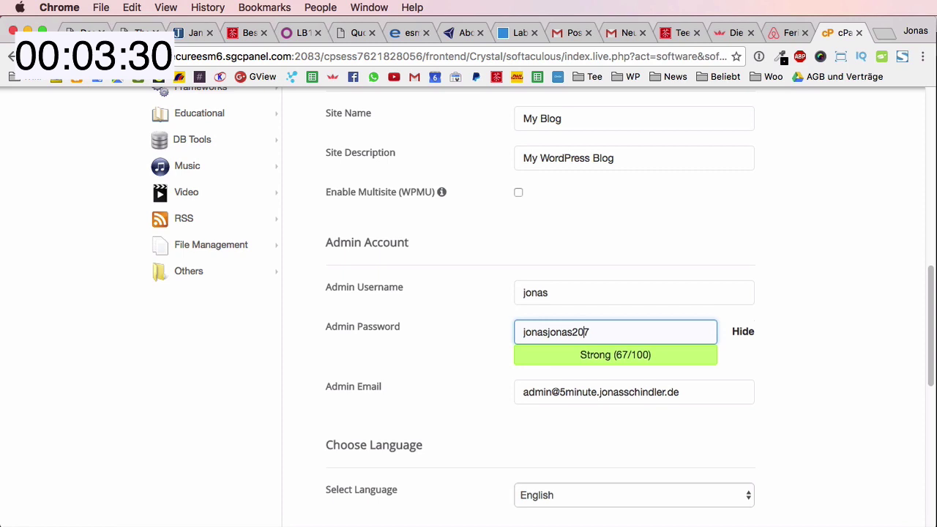
{"action": "left_click", "coordinate": [752, 362]}
Step: Keep English as the site language and install WordPress 4.7.2
{"action": "scroll", "coordinate": [763, 393], "scroll_direction": "down", "scroll_amount": 5}
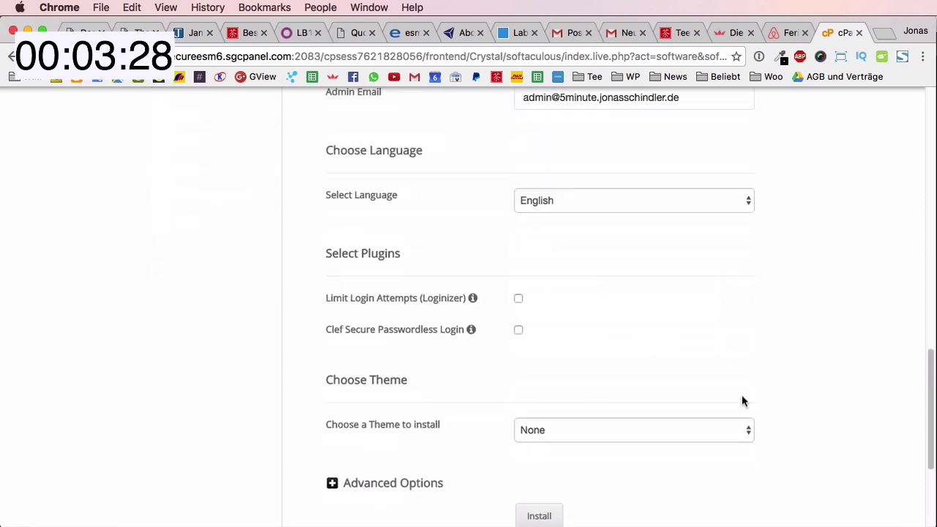
{"action": "left_click", "coordinate": [652, 153]}
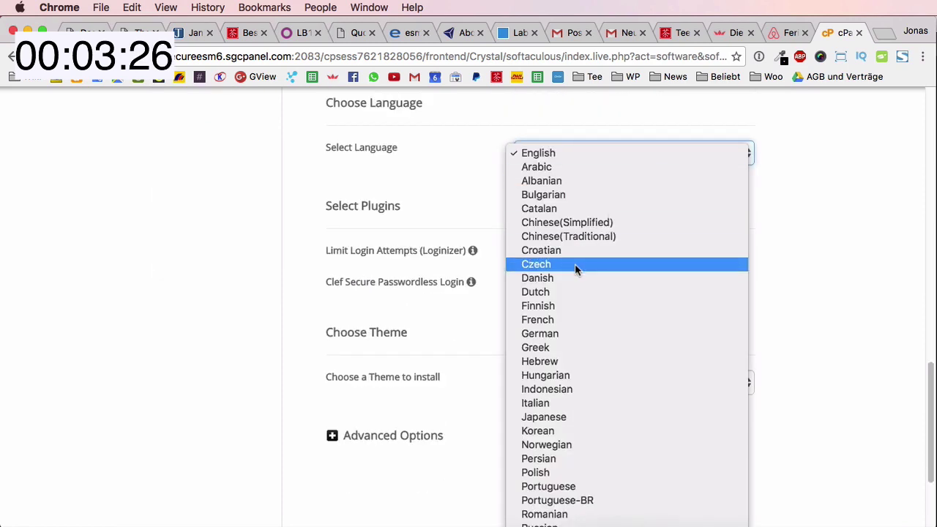
{"action": "left_click", "coordinate": [781, 247]}
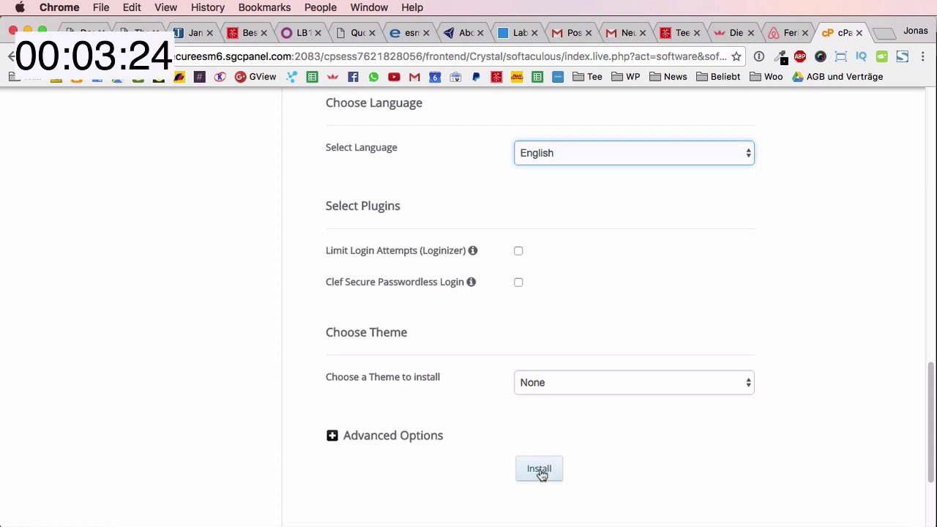
{"action": "left_click", "coordinate": [539, 471]}
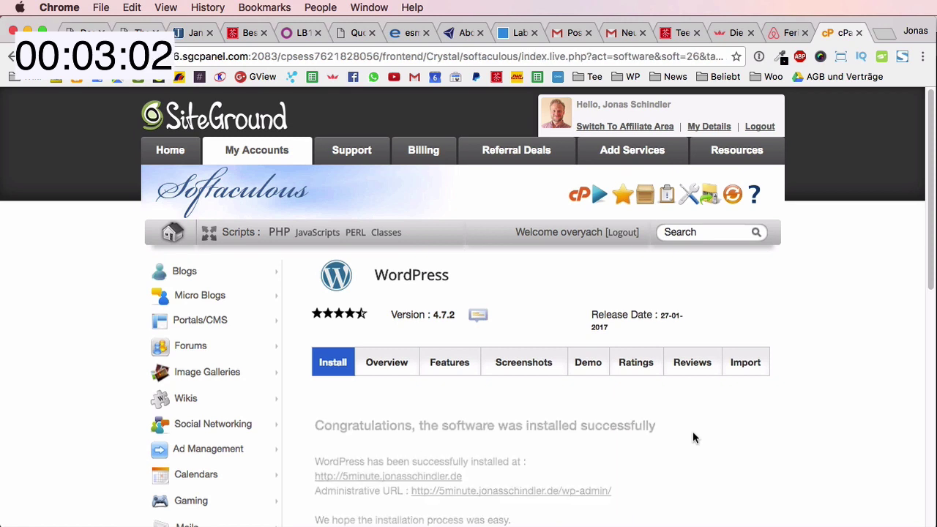
{"action": "scroll", "coordinate": [694, 438], "scroll_direction": "down", "scroll_amount": 1}
Step: Open the newly installed My Blog site in a new tab and scroll through it
{"action": "right_click", "coordinate": [426, 445]}
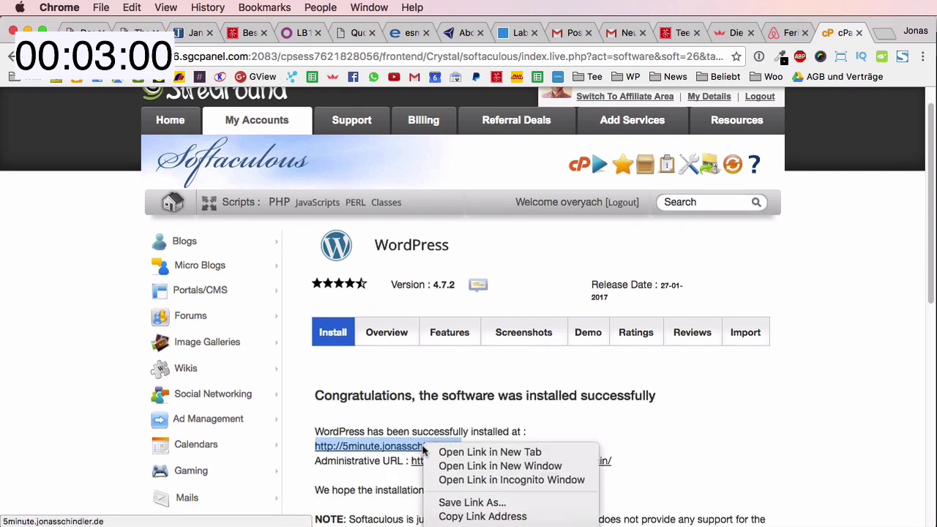
{"action": "left_click", "coordinate": [454, 450]}
{"action": "left_click", "coordinate": [835, 37]}
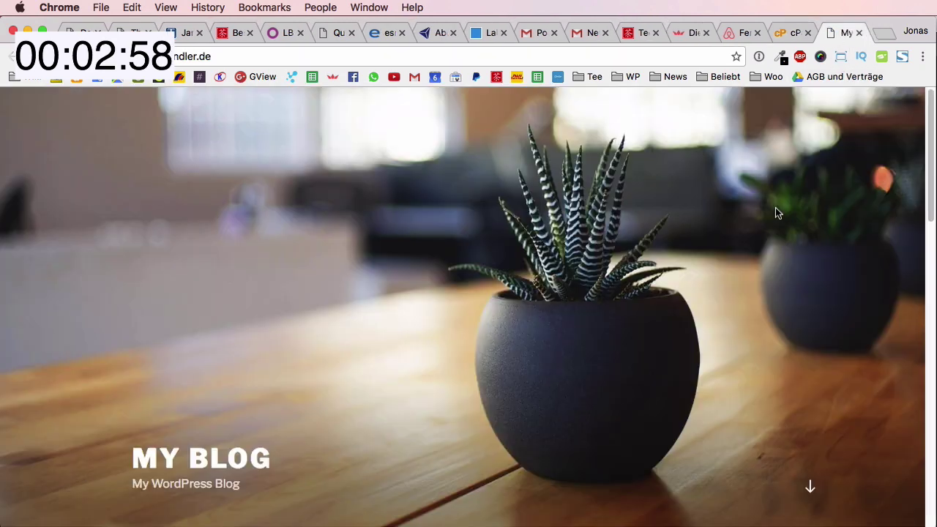
{"action": "scroll", "coordinate": [778, 208], "scroll_direction": "down", "scroll_amount": 10}
{"action": "scroll", "coordinate": [777, 208], "scroll_direction": "up", "scroll_amount": 10}
{"action": "scroll", "coordinate": [778, 208], "scroll_direction": "down", "scroll_amount": 8}
{"action": "scroll", "coordinate": [778, 207], "scroll_direction": "up", "scroll_amount": 3}
{"action": "scroll", "coordinate": [777, 207], "scroll_direction": "down", "scroll_amount": 4}
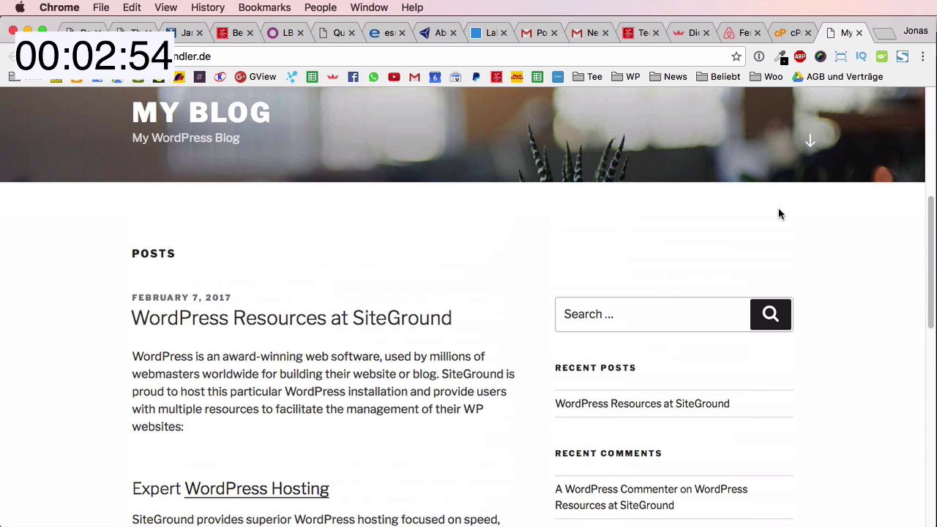
{"action": "scroll", "coordinate": [778, 207], "scroll_direction": "up", "scroll_amount": 10}
Step: Open the wp-admin URL in a new tab and switch to the Dashboard
{"action": "left_click", "coordinate": [796, 33]}
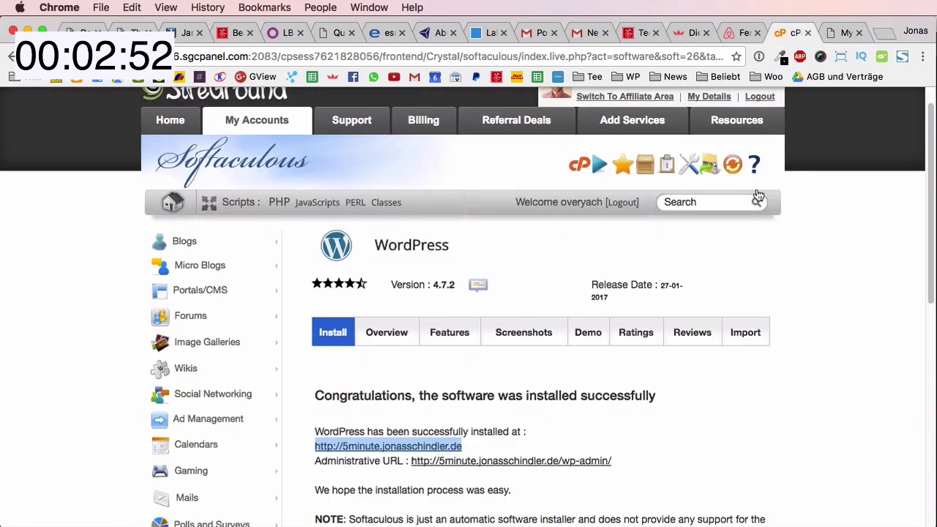
{"action": "right_click", "coordinate": [603, 461]}
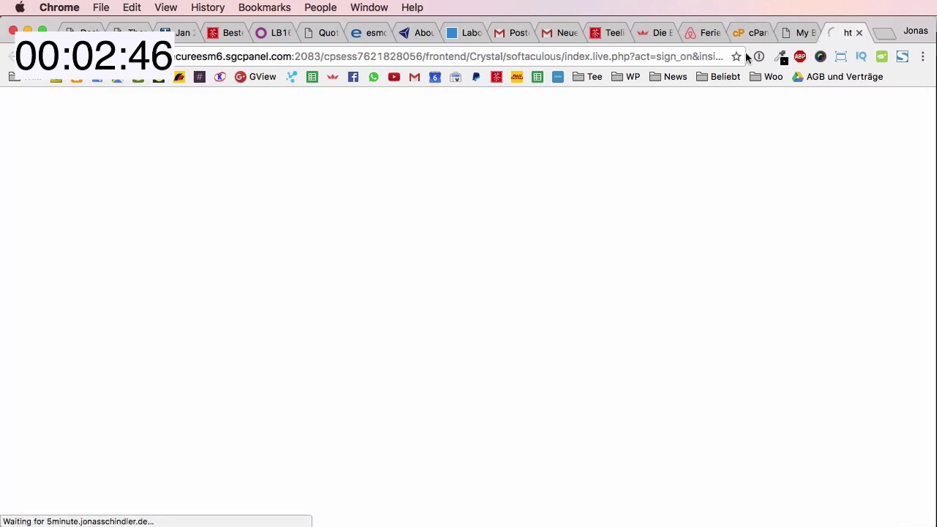
{"action": "left_click", "coordinate": [785, 35]}
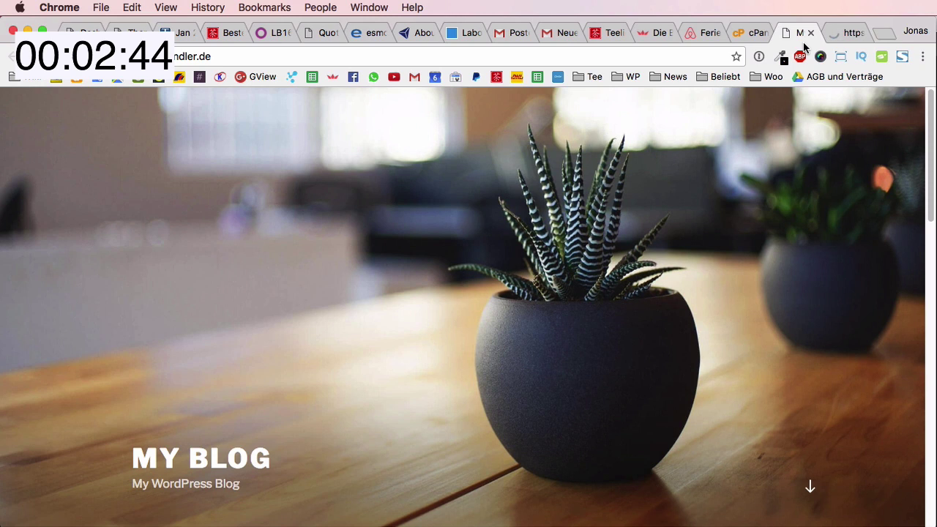
{"action": "left_click", "coordinate": [840, 33]}
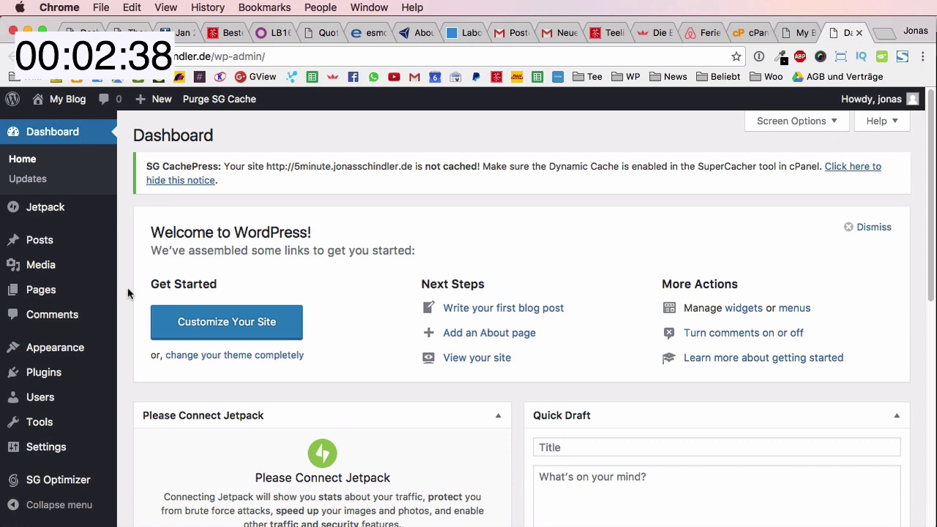
Step: Upload and install Impreza.zip via Appearance > Themes > Add New > Upload Theme
{"action": "mouse_move", "coordinate": [85, 350]}
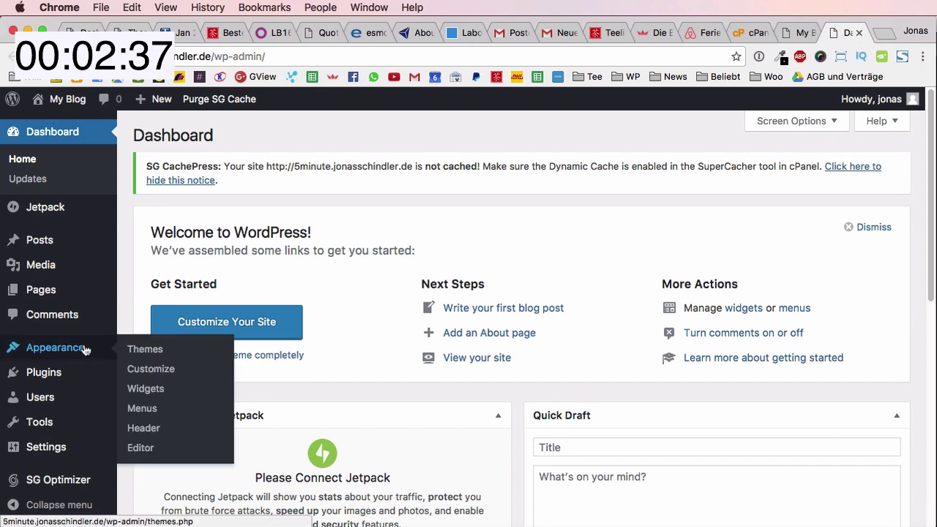
{"action": "left_click", "coordinate": [130, 349]}
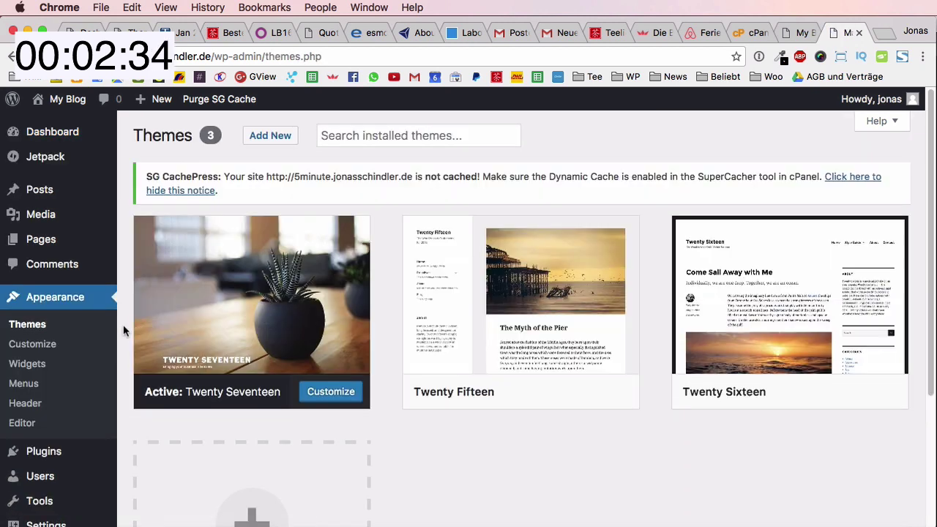
{"action": "left_click", "coordinate": [265, 143]}
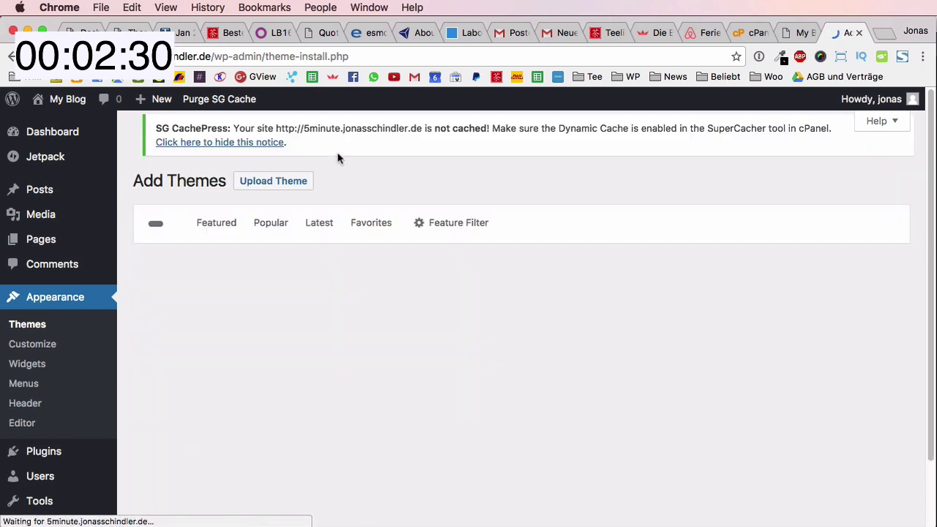
{"action": "left_click", "coordinate": [275, 141]}
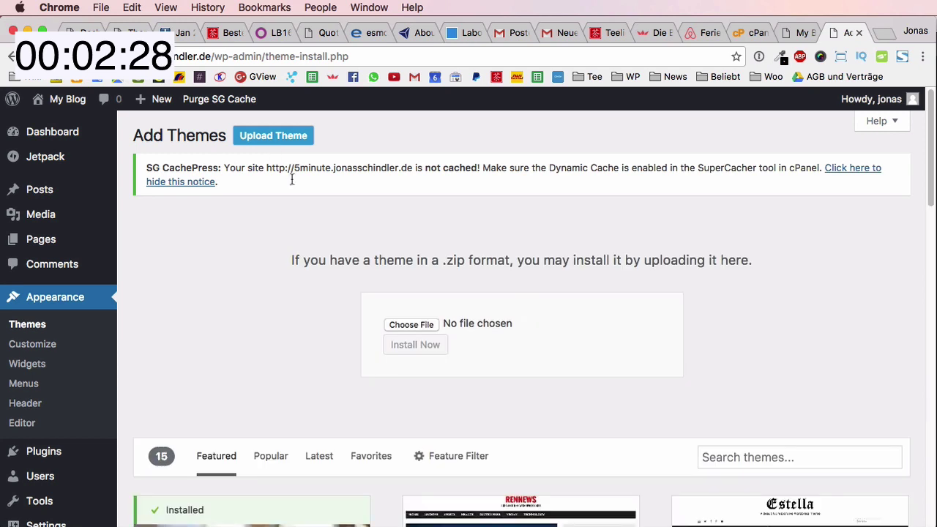
{"action": "left_click", "coordinate": [411, 326]}
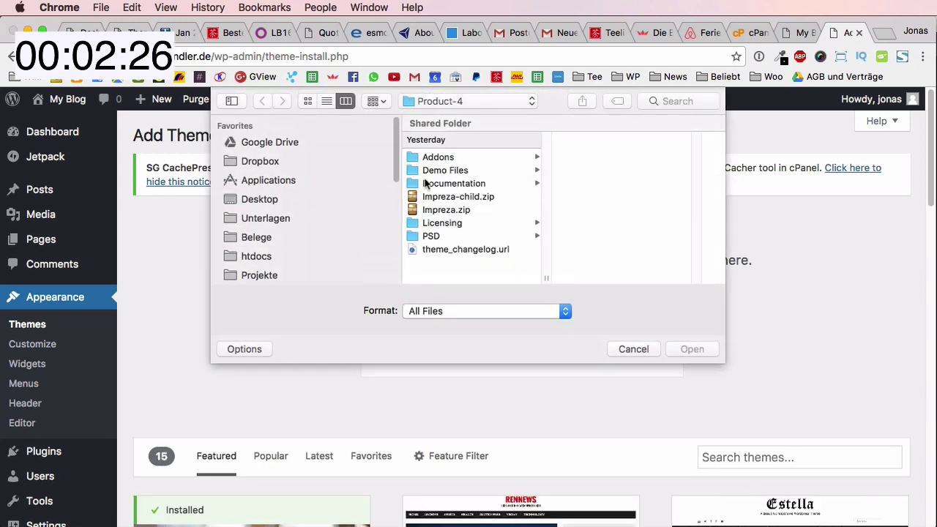
{"action": "left_click", "coordinate": [439, 212]}
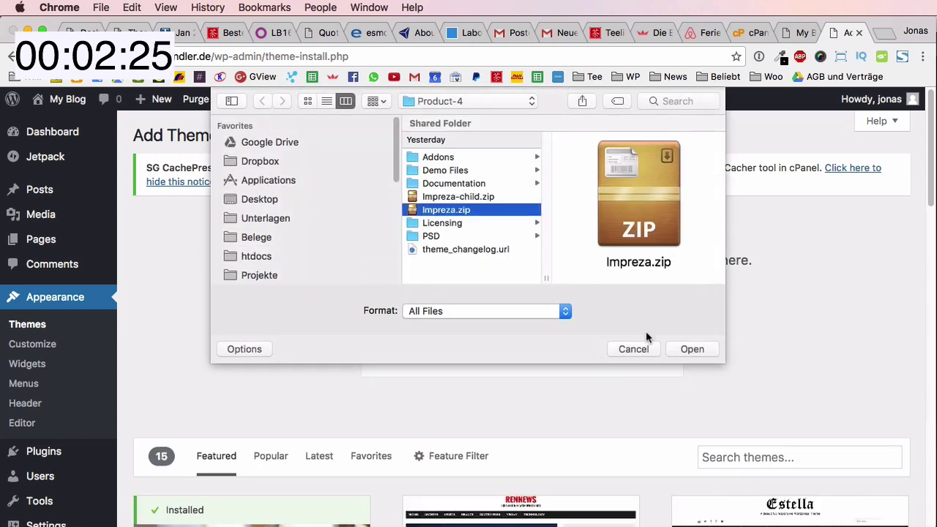
{"action": "left_click", "coordinate": [688, 349]}
{"action": "left_click", "coordinate": [415, 344]}
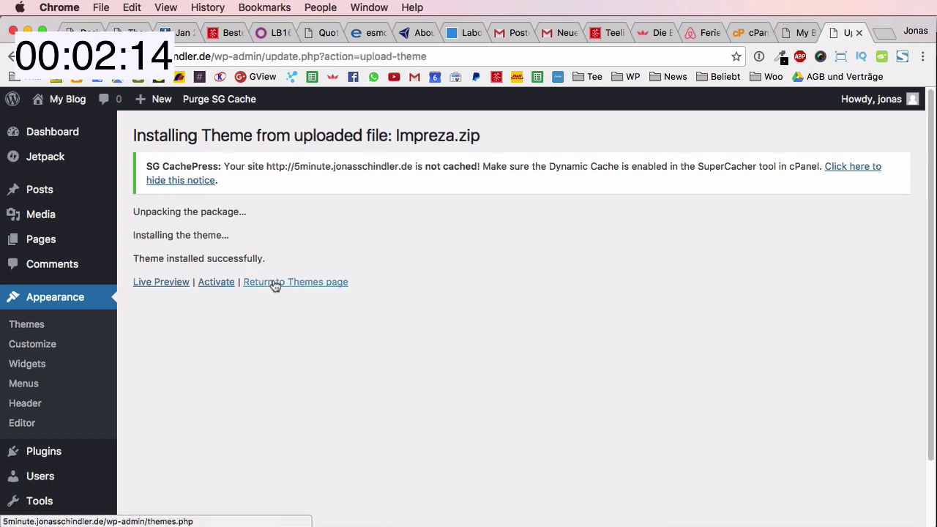
{"action": "left_click", "coordinate": [274, 284]}
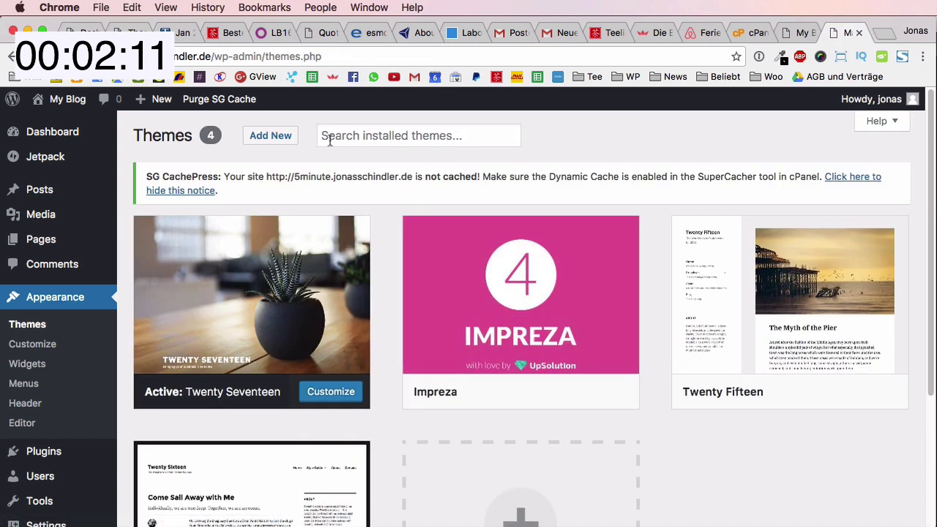
Step: Choose Impreza-child.zip in the Upload Theme form
{"action": "left_click", "coordinate": [270, 135]}
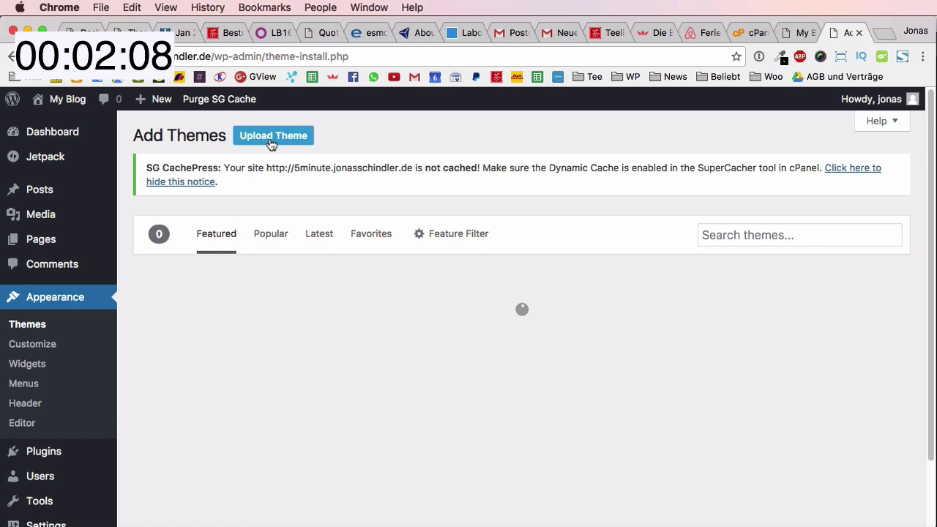
{"action": "left_click", "coordinate": [269, 138]}
{"action": "left_click", "coordinate": [423, 325]}
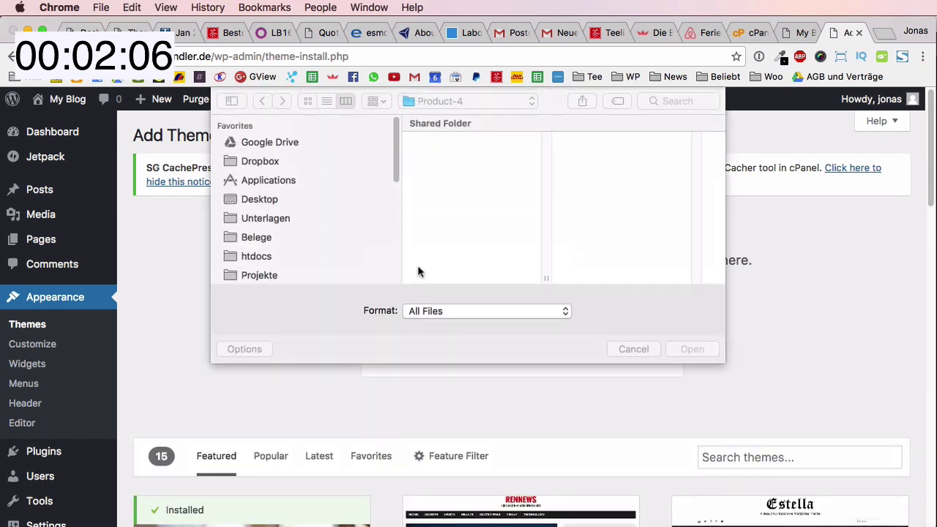
{"action": "left_click", "coordinate": [455, 196]}
{"action": "left_click", "coordinate": [685, 350]}
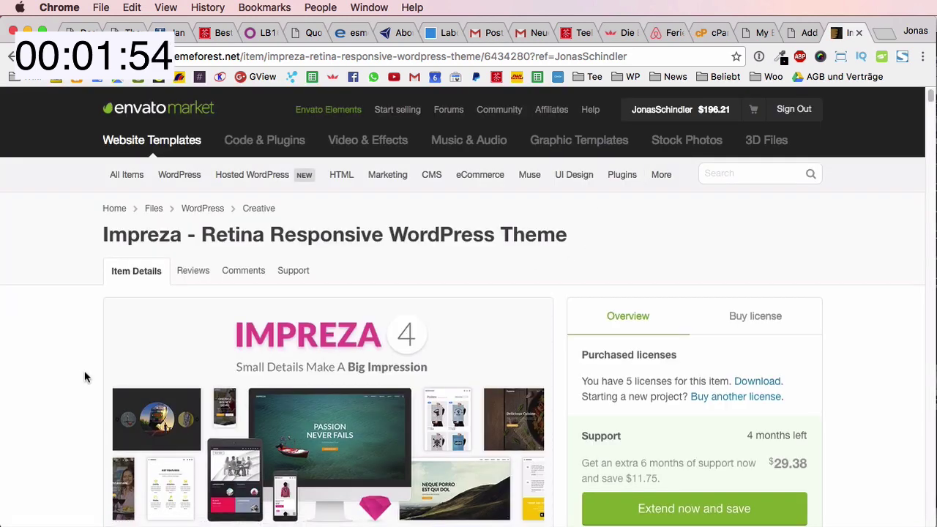
Step: Check Impreza's $59 Regular License on ThemeForest
{"action": "scroll", "coordinate": [82, 376], "scroll_direction": "down", "scroll_amount": 1}
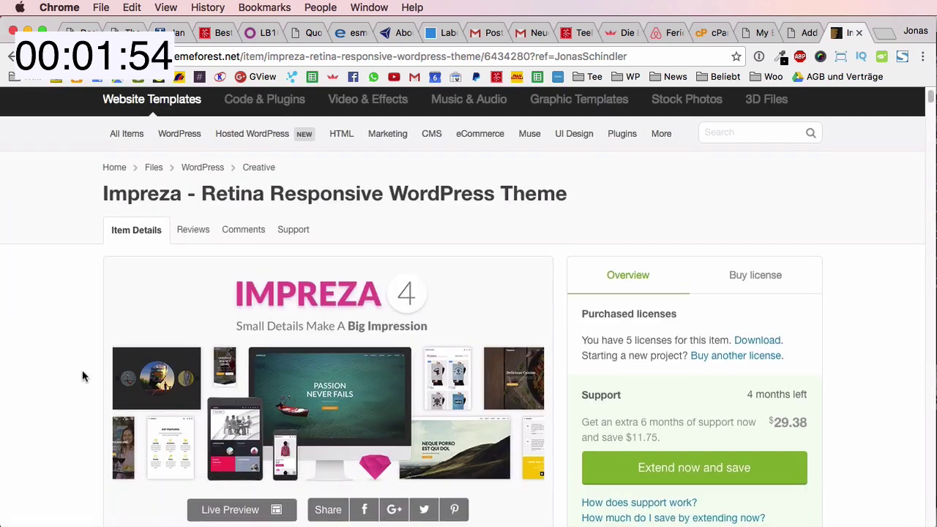
{"action": "left_click", "coordinate": [760, 282]}
{"action": "left_click_drag", "start_coordinate": [810, 324], "coordinate": [789, 323]}
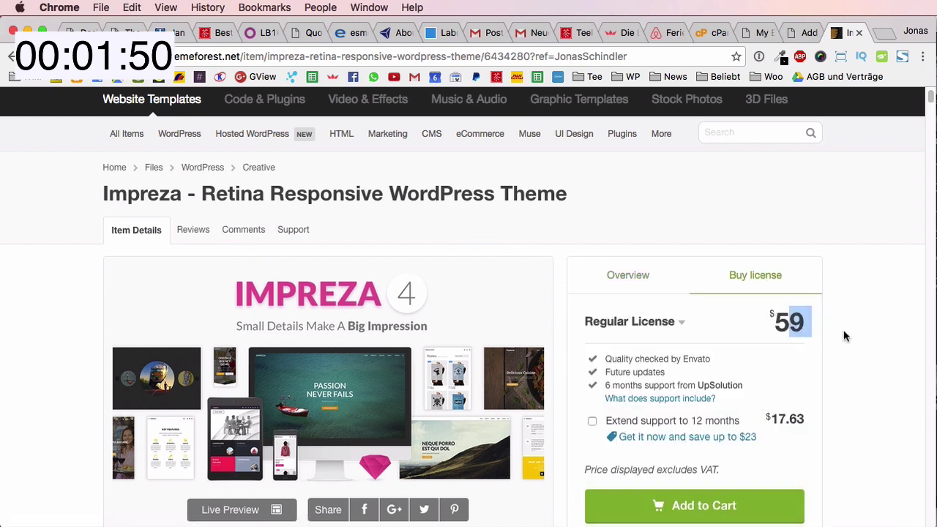
Step: Install the uploaded Impreza child theme and activate it
{"action": "left_click", "coordinate": [793, 33]}
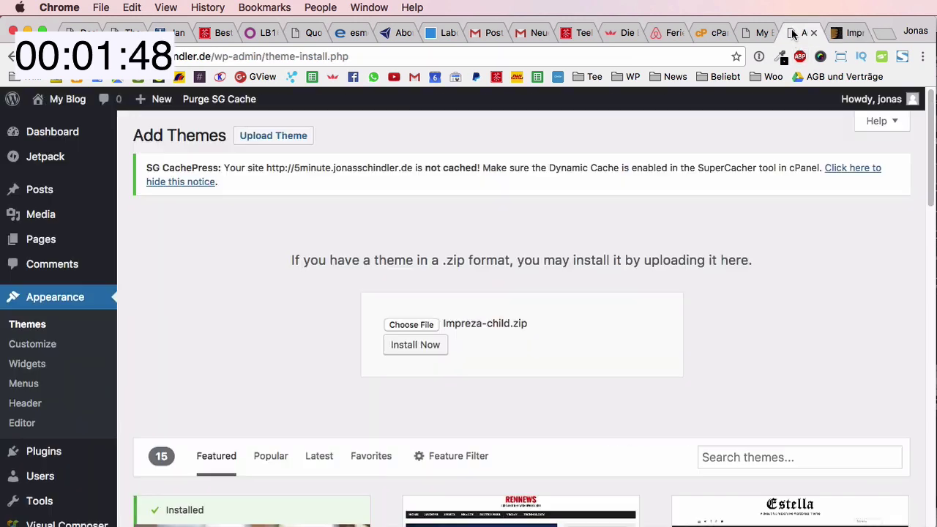
{"action": "left_click", "coordinate": [407, 344]}
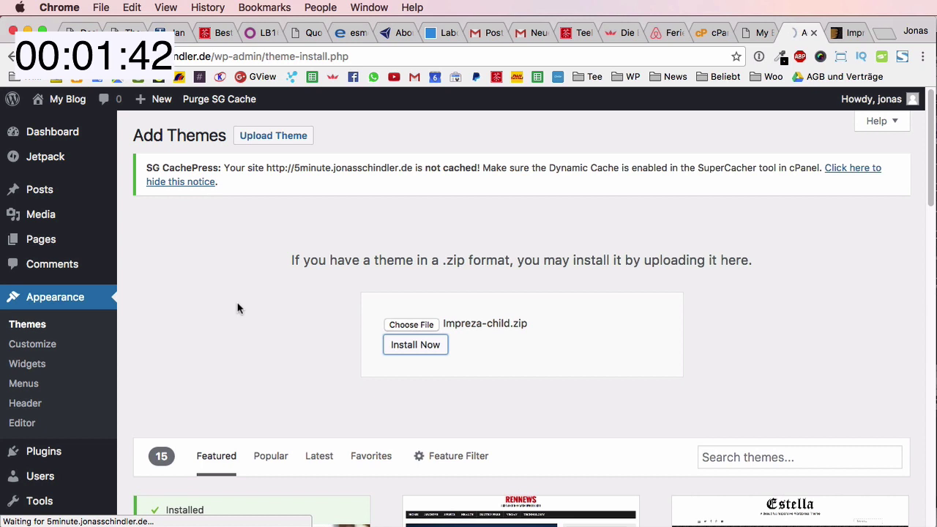
{"action": "left_click", "coordinate": [216, 328]}
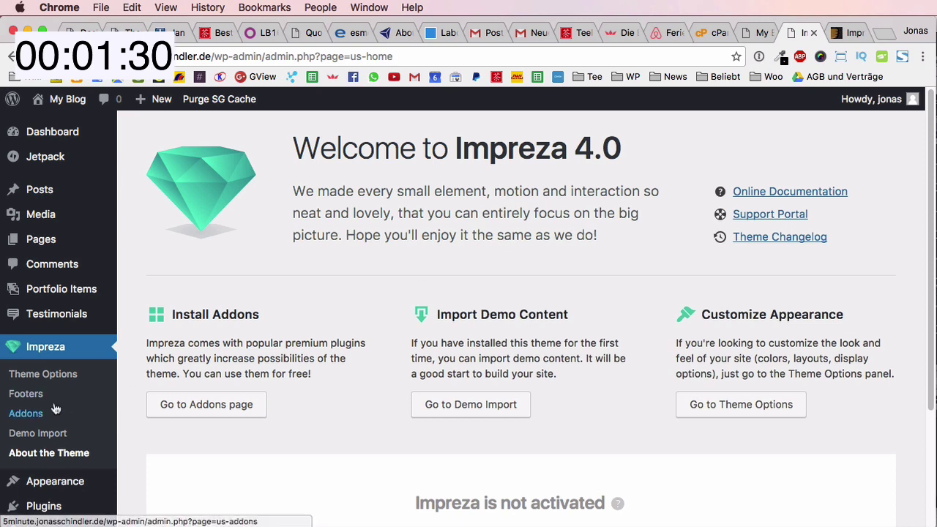
Step: Install and activate the Visual Composer addon from Impreza's Addons page
{"action": "left_click", "coordinate": [114, 383]}
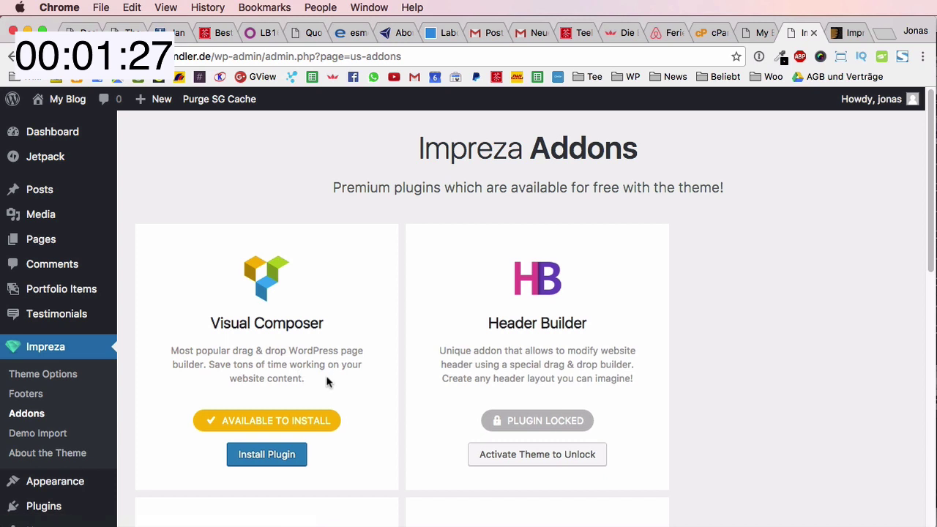
{"action": "scroll", "coordinate": [328, 381], "scroll_direction": "down", "scroll_amount": 2}
{"action": "left_click", "coordinate": [286, 404]}
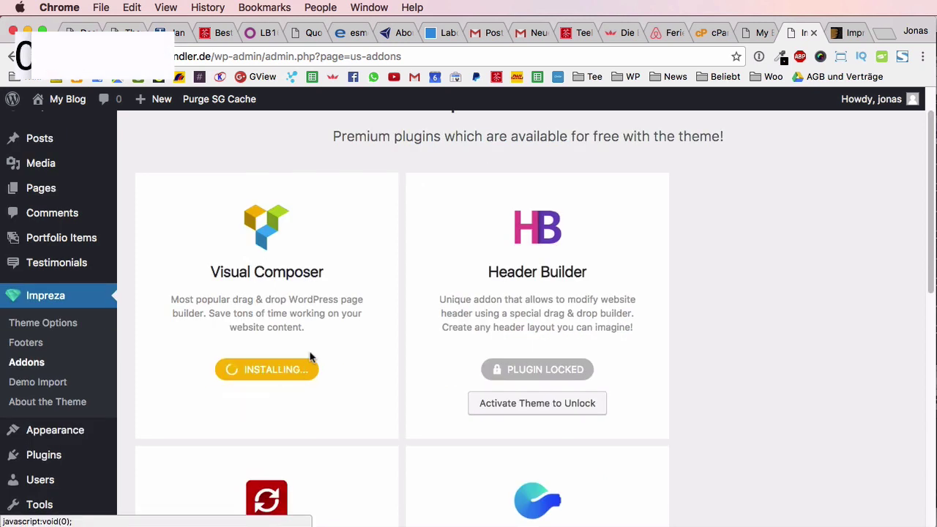
{"action": "left_click_drag", "start_coordinate": [212, 272], "coordinate": [337, 277]}
{"action": "left_click", "coordinate": [347, 278]}
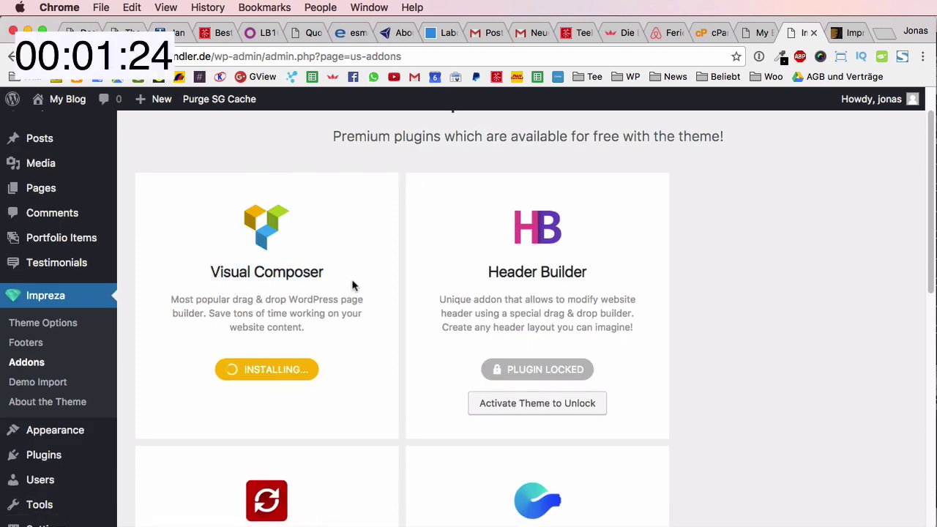
Step: Look over the Header Builder and Slider Revolution addons, then go to Impreza's demo import page
{"action": "left_click_drag", "start_coordinate": [494, 279], "coordinate": [675, 293]}
{"action": "scroll", "coordinate": [661, 324], "scroll_direction": "down", "scroll_amount": 1}
{"action": "left_click", "coordinate": [660, 320]}
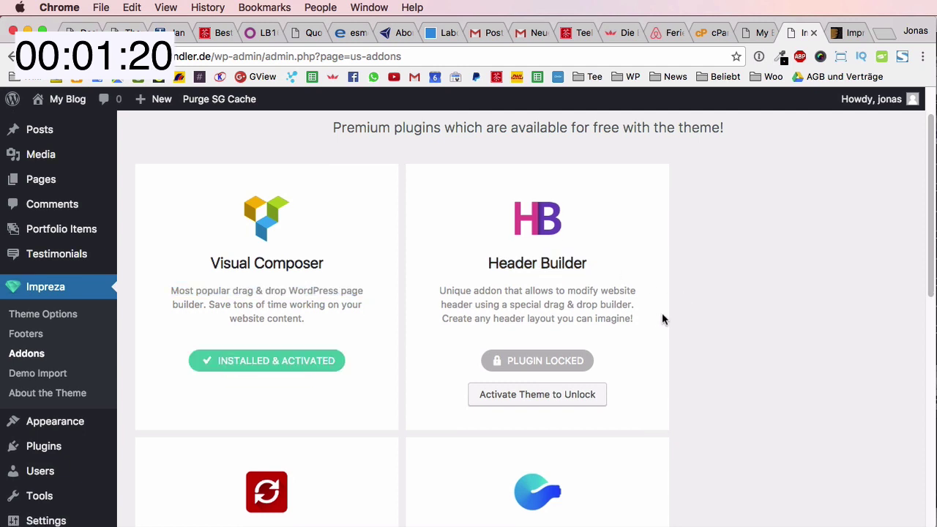
{"action": "scroll", "coordinate": [666, 315], "scroll_direction": "down", "scroll_amount": 3}
{"action": "scroll", "coordinate": [328, 373], "scroll_direction": "up", "scroll_amount": 4}
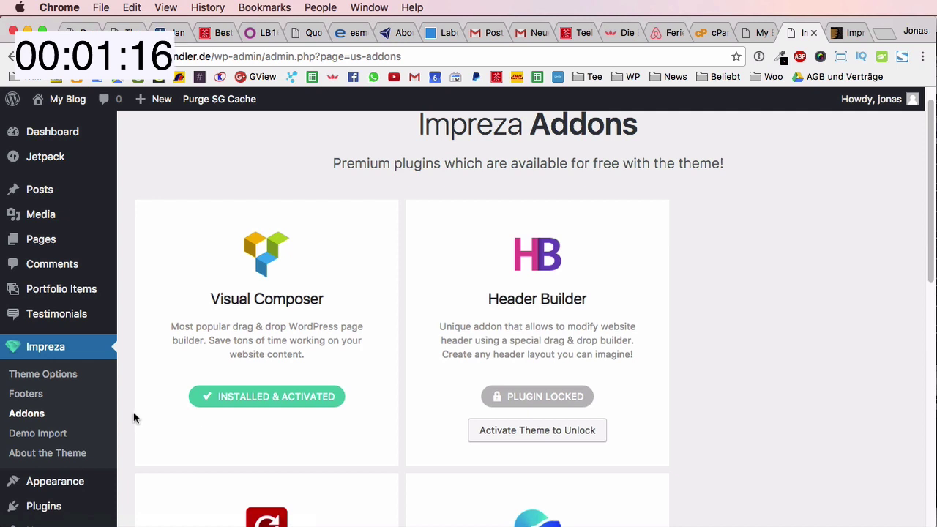
{"action": "scroll", "coordinate": [135, 417], "scroll_direction": "down", "scroll_amount": 5}
{"action": "left_click_drag", "start_coordinate": [218, 406], "coordinate": [313, 401]}
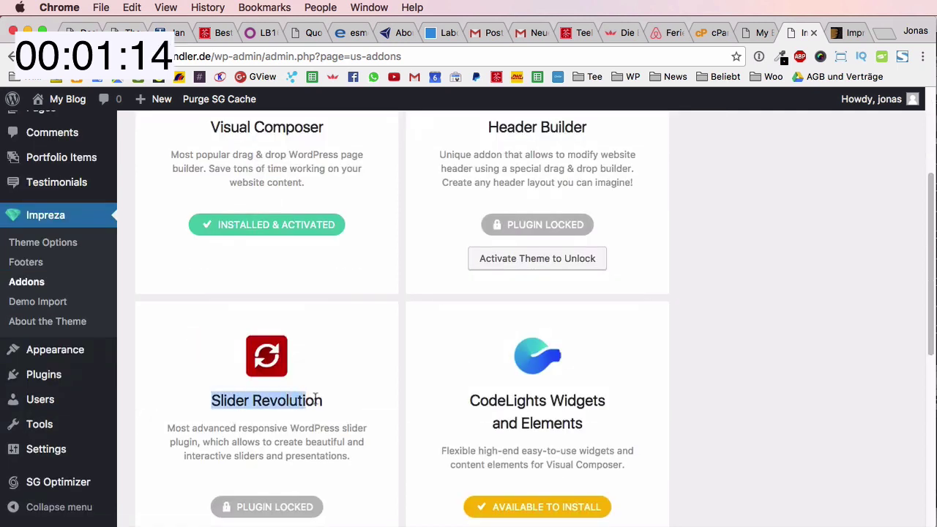
{"action": "left_click", "coordinate": [304, 378]}
{"action": "scroll", "coordinate": [296, 378], "scroll_direction": "up", "scroll_amount": 5}
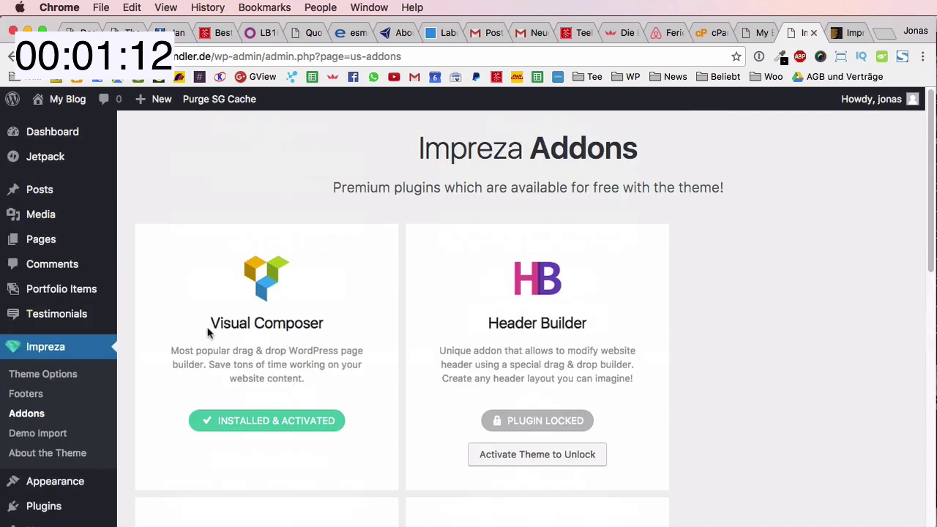
{"action": "left_click", "coordinate": [105, 433]}
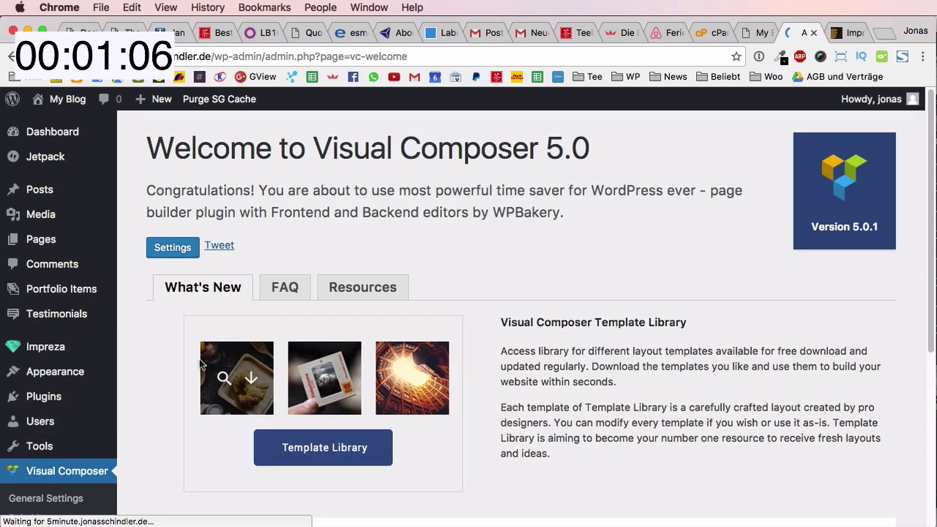
{"action": "scroll", "coordinate": [135, 348], "scroll_direction": "down", "scroll_amount": 5}
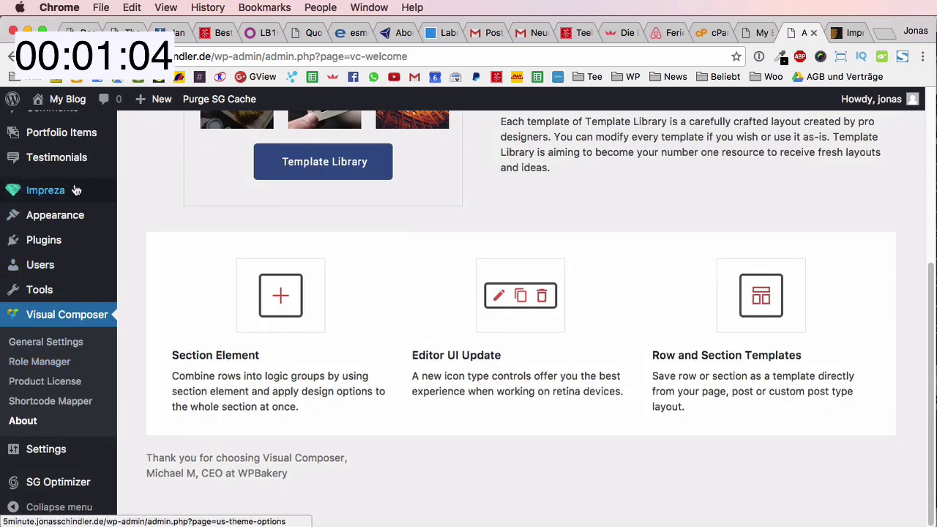
Step: Import the One Page Demo with all content options left checked
{"action": "mouse_move", "coordinate": [88, 192]}
{"action": "left_click", "coordinate": [152, 257]}
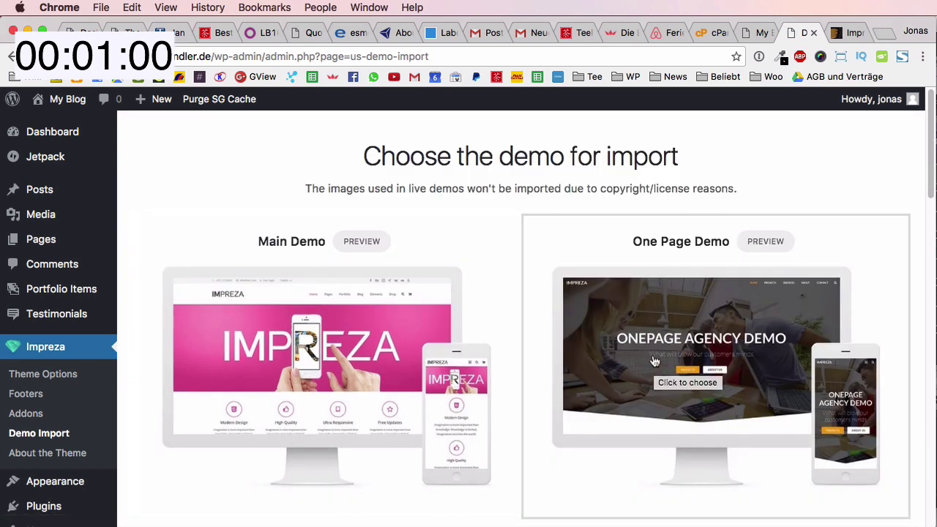
{"action": "left_click", "coordinate": [655, 357]}
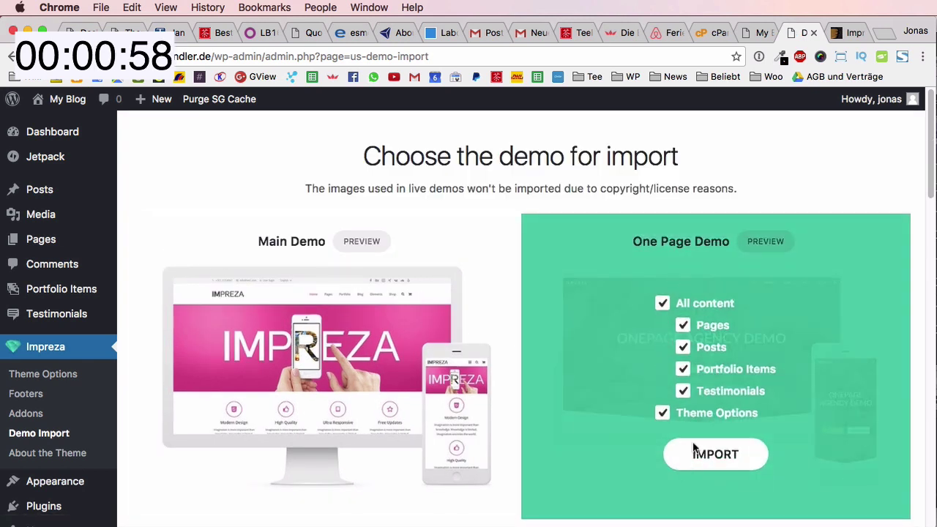
{"action": "left_click", "coordinate": [716, 455]}
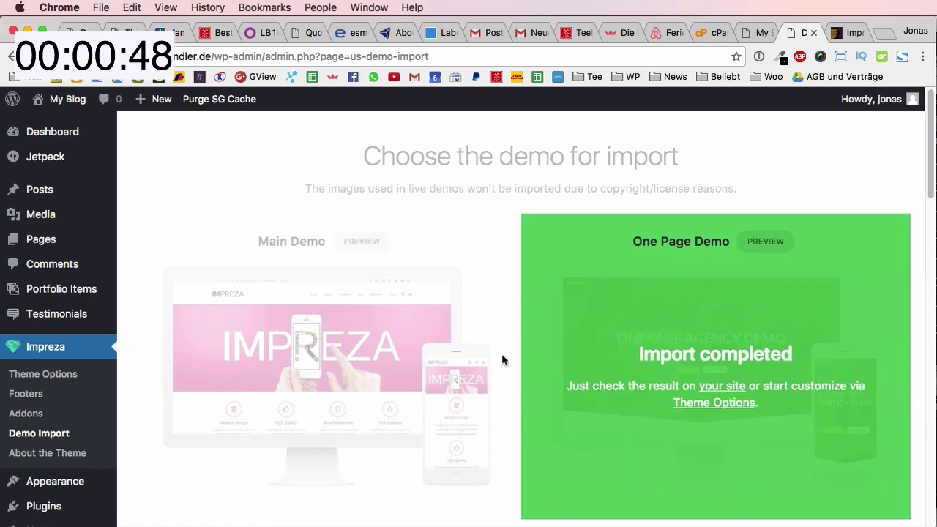
Step: Open the live site in a new browser tab
{"action": "right_click", "coordinate": [721, 387]}
{"action": "left_click", "coordinate": [764, 389]}
{"action": "left_click", "coordinate": [844, 36]}
Step: Close the ThemeForest tab and view the ONEPAGE AGENCY DEMO homepage heading
{"action": "left_click", "coordinate": [859, 33]}
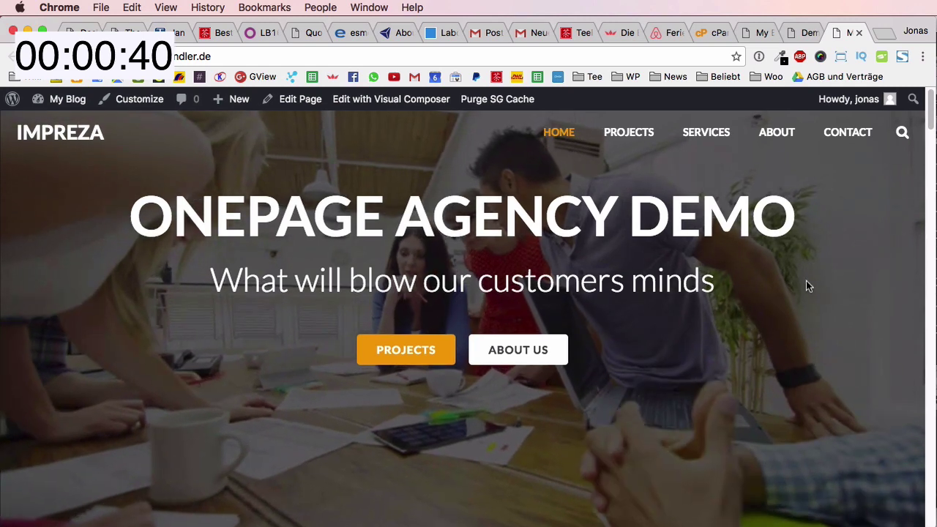
{"action": "scroll", "coordinate": [806, 291], "scroll_direction": "down", "scroll_amount": 5}
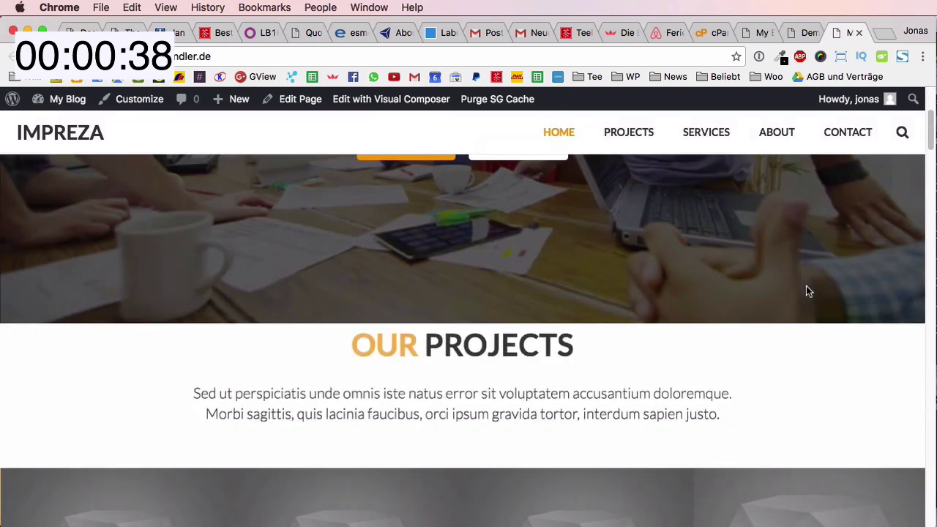
{"action": "scroll", "coordinate": [821, 278], "scroll_direction": "up", "scroll_amount": 5}
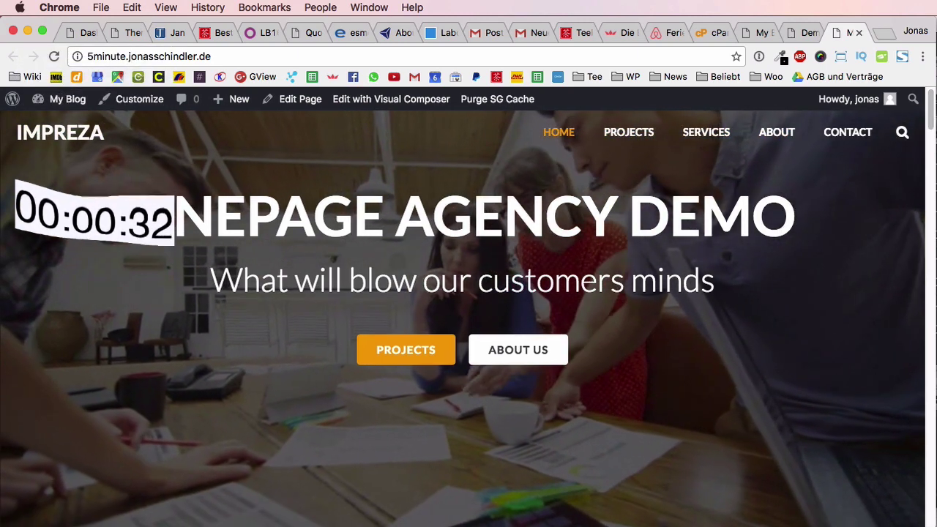
{"action": "left_click_drag", "start_coordinate": [134, 217], "coordinate": [790, 234]}
{"action": "left_click", "coordinate": [774, 263]}
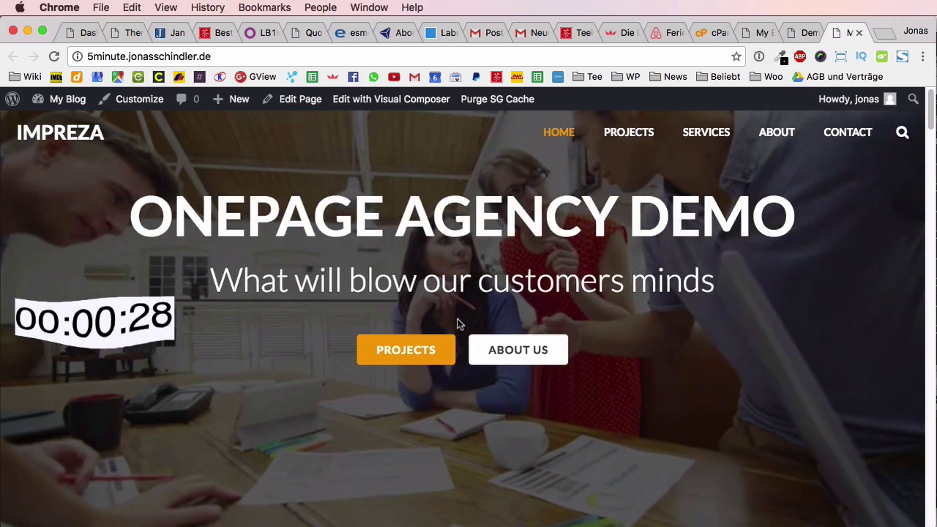
Step: Jump to the OUR PROJECTS section and close the portfolio item preview
{"action": "left_click", "coordinate": [423, 352]}
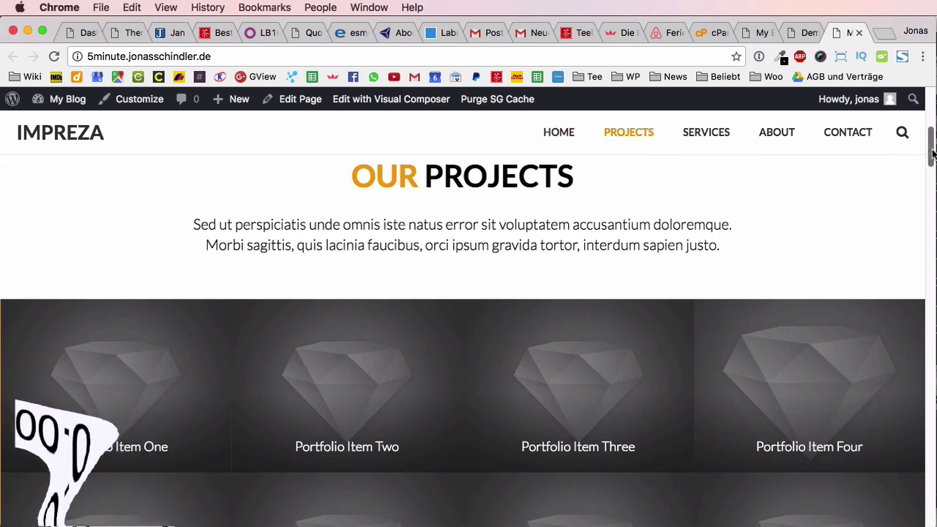
{"action": "scroll", "coordinate": [932, 152], "scroll_direction": "down", "scroll_amount": 5}
{"action": "scroll", "coordinate": [932, 152], "scroll_direction": "up", "scroll_amount": 4}
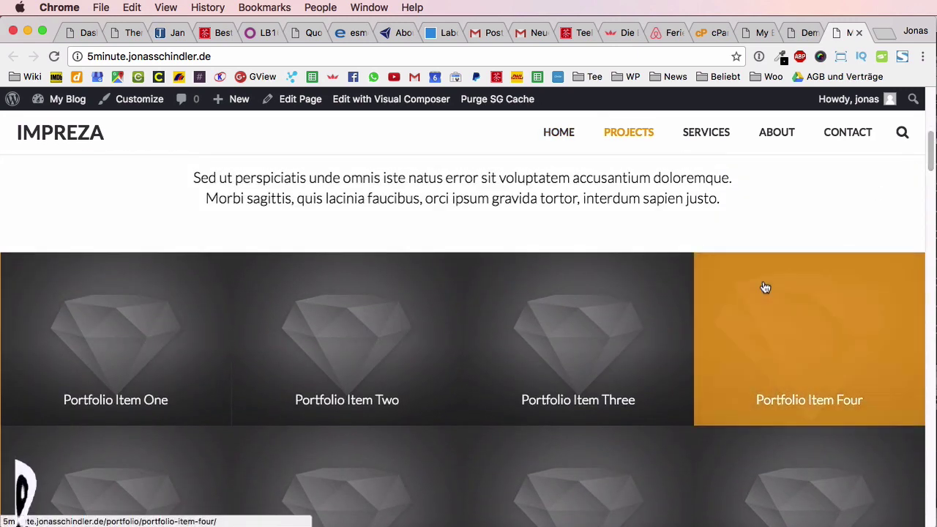
{"action": "scroll", "coordinate": [765, 287], "scroll_direction": "up", "scroll_amount": 10}
{"action": "scroll", "coordinate": [770, 271], "scroll_direction": "down", "scroll_amount": 12}
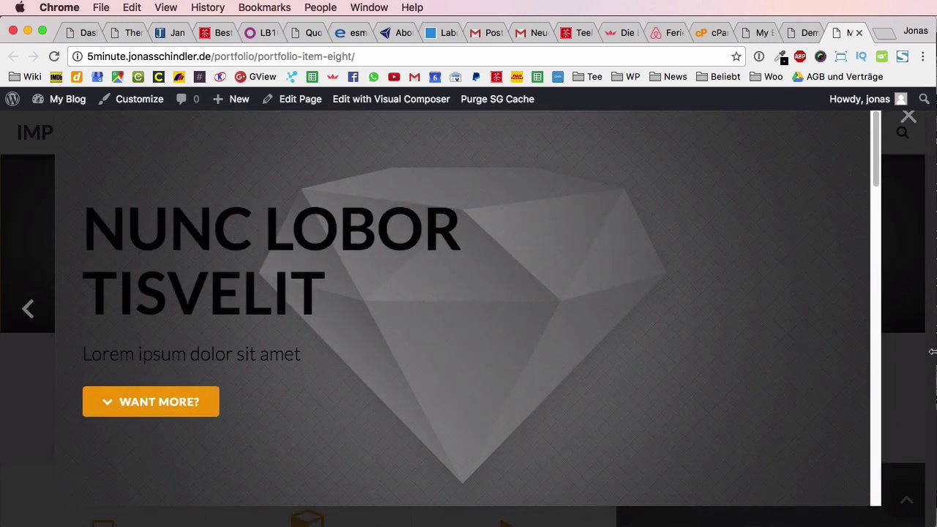
{"action": "left_click", "coordinate": [897, 283]}
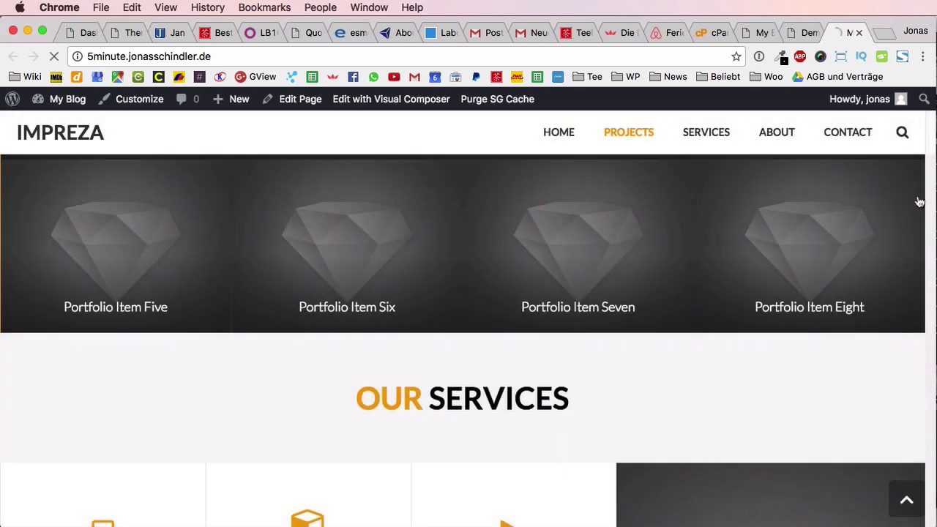
Step: Try the site search box and contact form fields, then return to the top of the page
{"action": "left_click", "coordinate": [902, 134]}
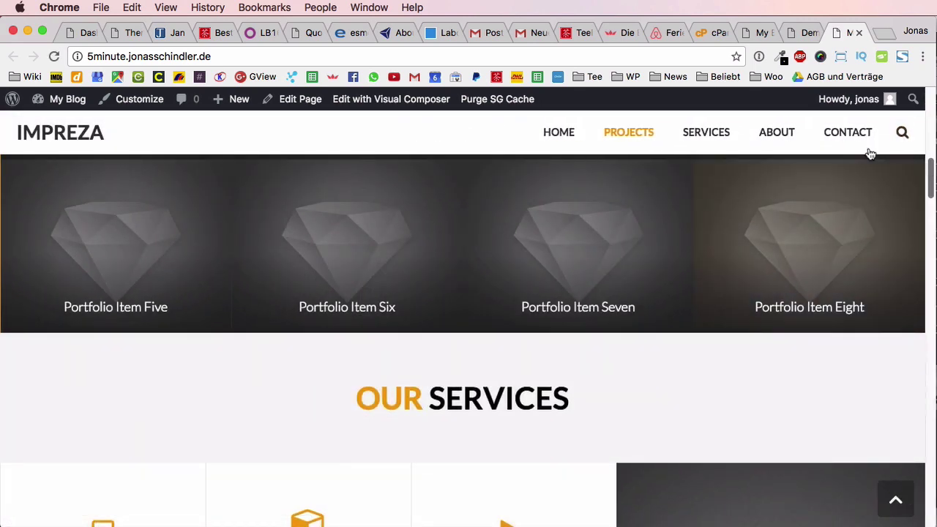
{"action": "mouse_move", "coordinate": [776, 133]}
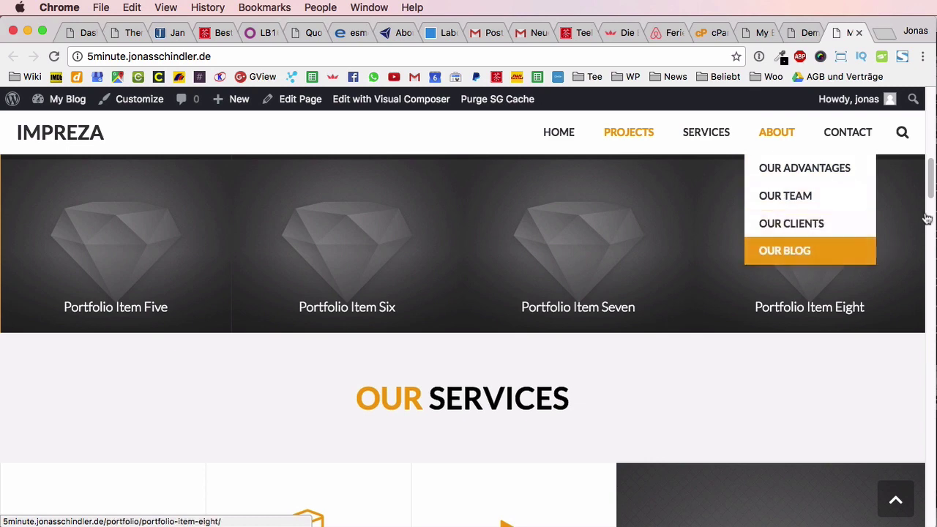
{"action": "left_click_drag", "start_coordinate": [928, 219], "coordinate": [928, 485]}
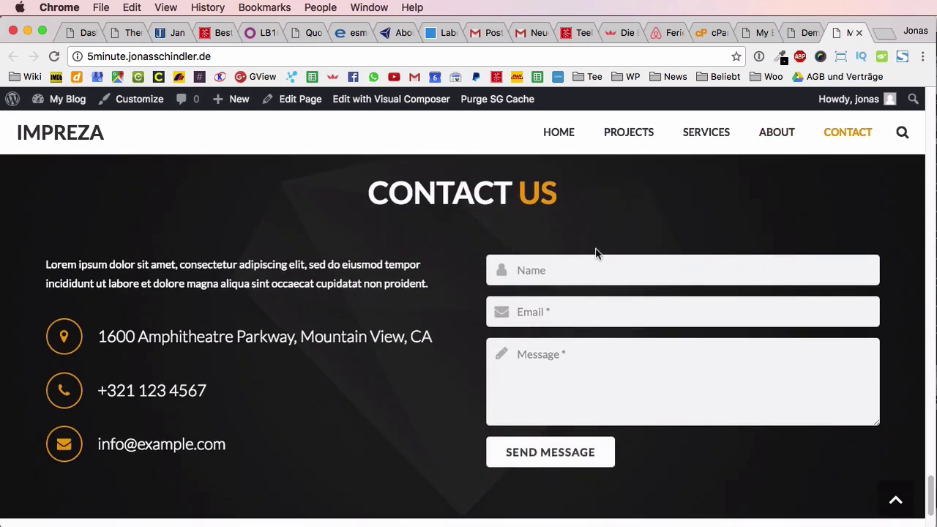
{"action": "key", "text": "Tab"}
{"action": "key", "text": "Tab"}
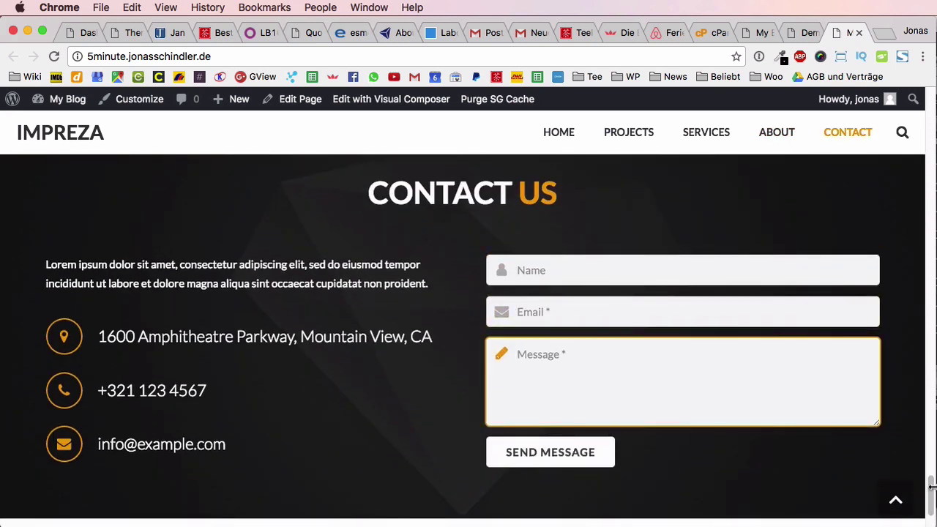
{"action": "scroll", "coordinate": [931, 486], "scroll_direction": "down", "scroll_amount": 3}
{"action": "left_click", "coordinate": [895, 500]}
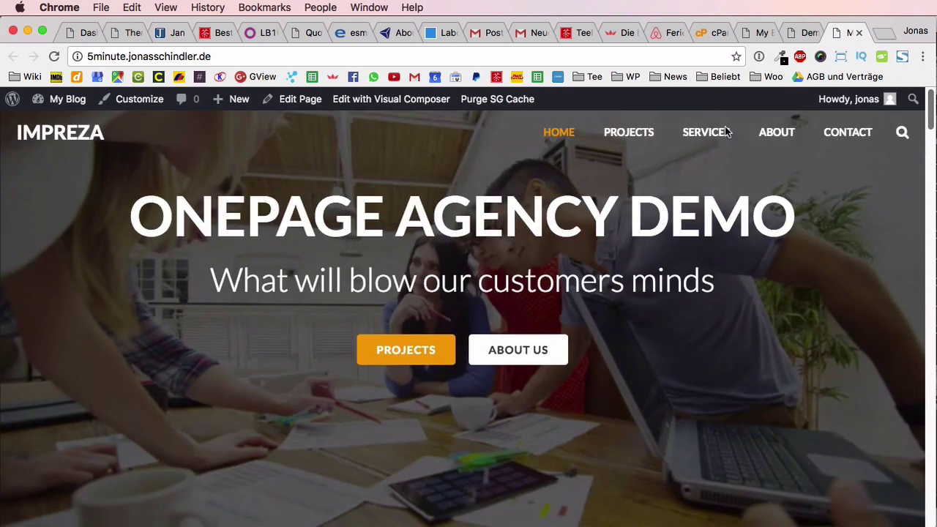
Step: Open Home — Front Page for editing from Pages > All Pages in the admin
{"action": "left_click", "coordinate": [803, 32]}
{"action": "mouse_move", "coordinate": [69, 213]}
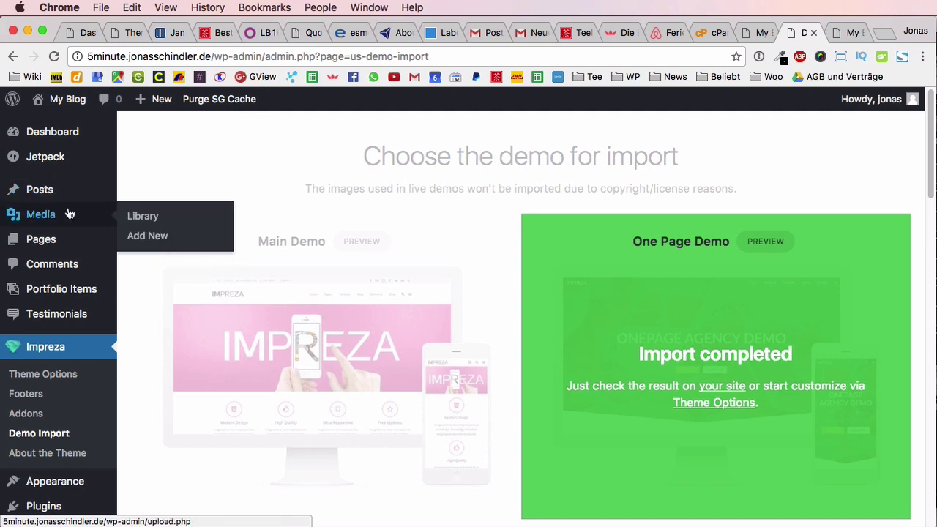
{"action": "mouse_move", "coordinate": [51, 243]}
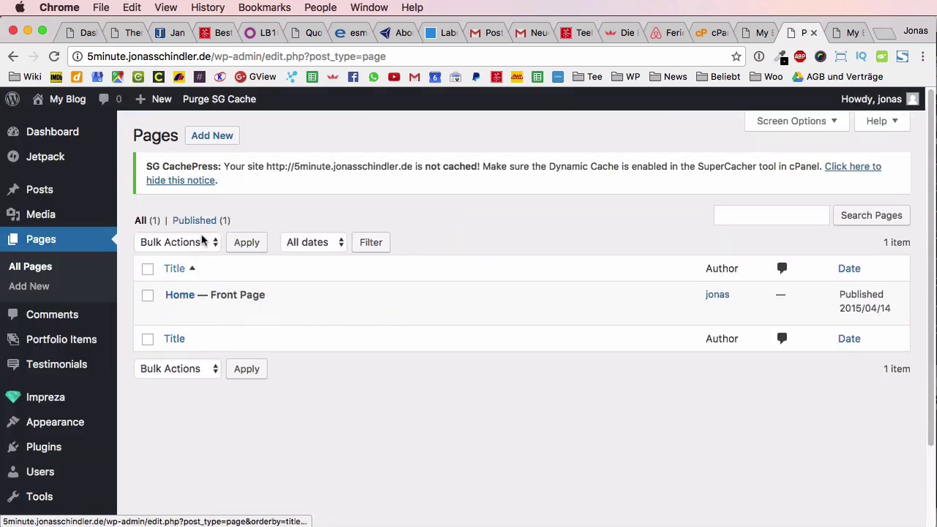
{"action": "mouse_move", "coordinate": [189, 313]}
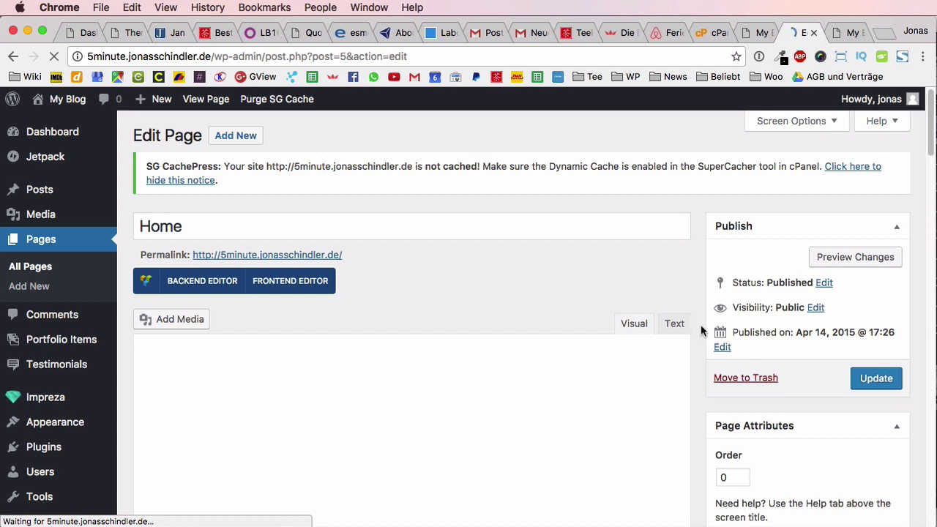
Step: Switch the Home page to the Visual Composer Backend Editor and scroll through its elements
{"action": "left_click", "coordinate": [203, 282]}
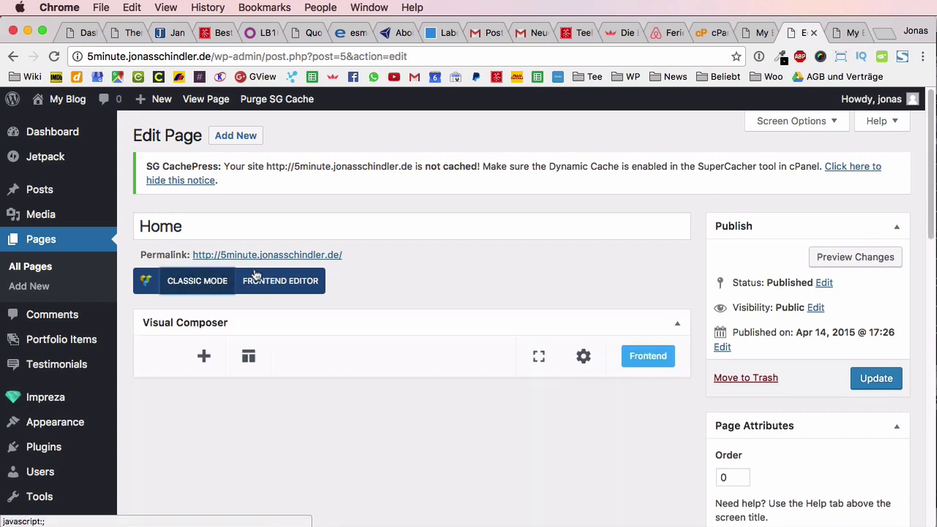
{"action": "scroll", "coordinate": [703, 293], "scroll_direction": "down", "scroll_amount": 1}
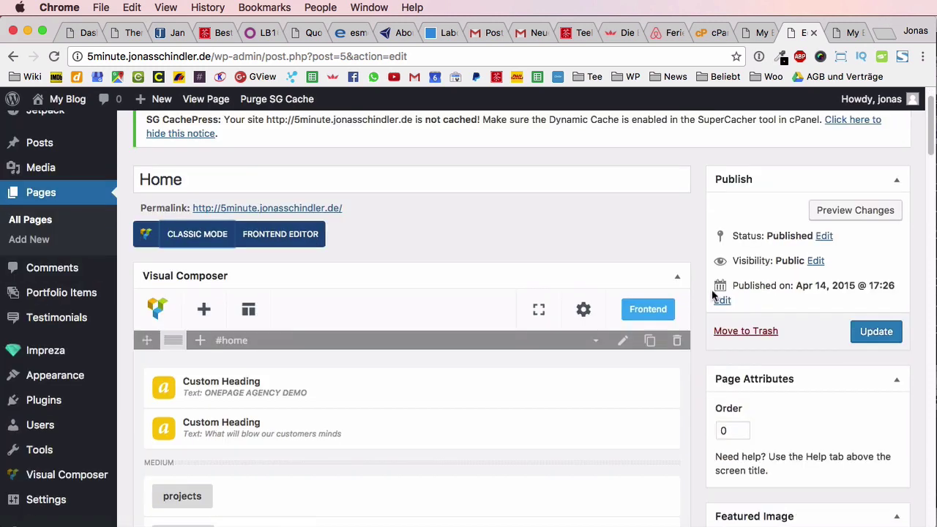
{"action": "scroll", "coordinate": [364, 395], "scroll_direction": "down", "scroll_amount": 1}
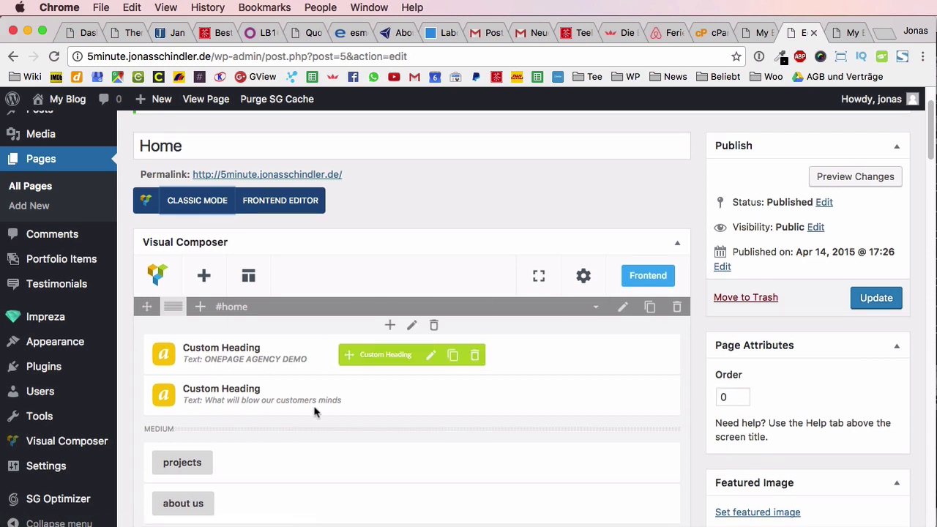
{"action": "scroll", "coordinate": [395, 450], "scroll_direction": "down", "scroll_amount": 1}
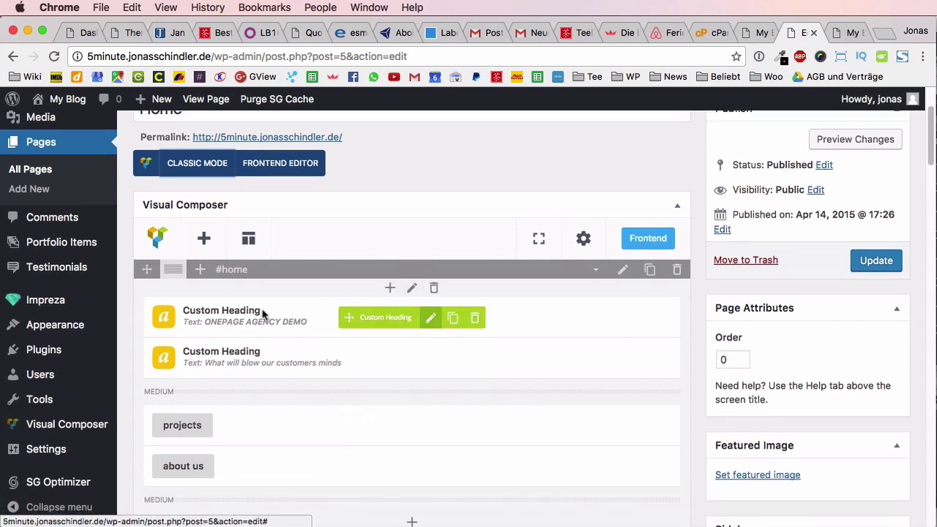
Step: Inspect the ONEPAGE AGENCY DEMO Custom Heading settings without changes, then return to the live site
{"action": "left_click", "coordinate": [430, 322]}
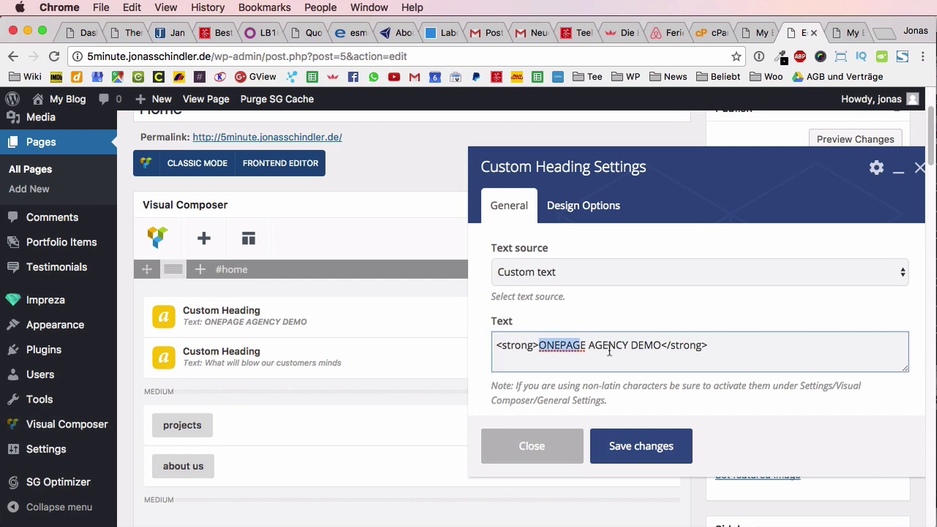
{"action": "left_click", "coordinate": [580, 448]}
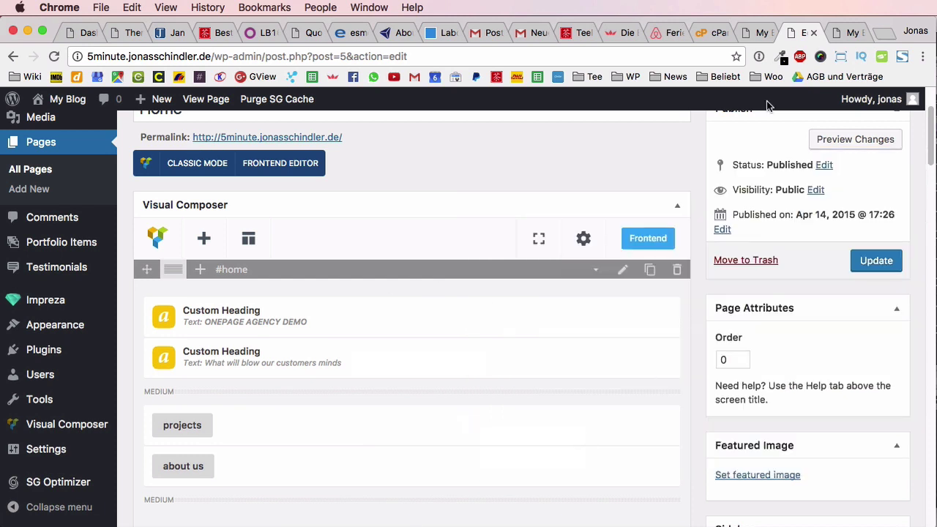
{"action": "left_click", "coordinate": [832, 35]}
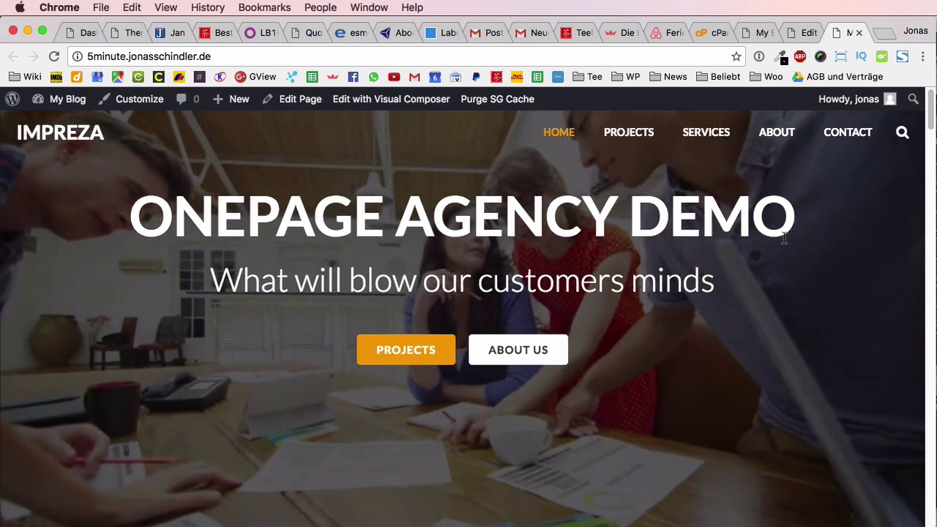
{"action": "left_click_drag", "start_coordinate": [928, 121], "coordinate": [904, 95]}
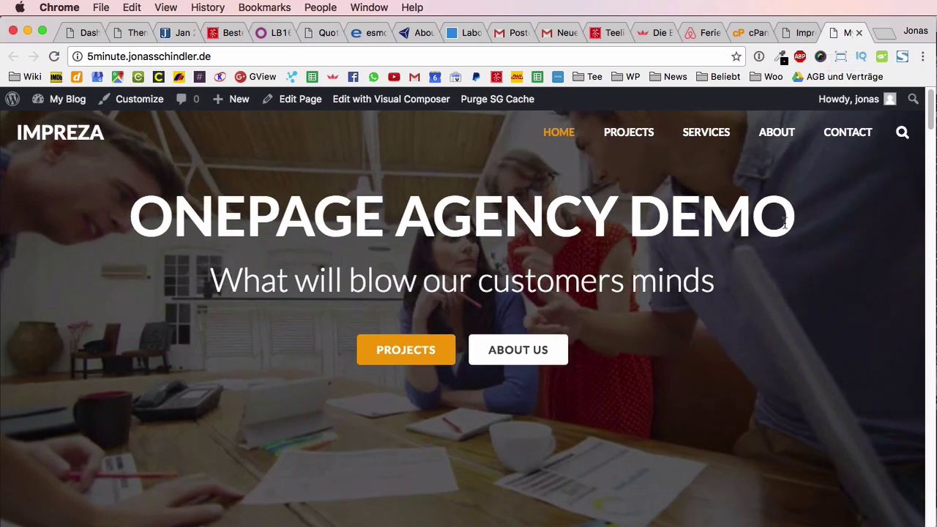
{"action": "scroll", "coordinate": [787, 222], "scroll_direction": "down", "scroll_amount": 3}
{"action": "scroll", "coordinate": [790, 229], "scroll_direction": "down", "scroll_amount": 10}
{"action": "scroll", "coordinate": [790, 229], "scroll_direction": "up", "scroll_amount": 15}
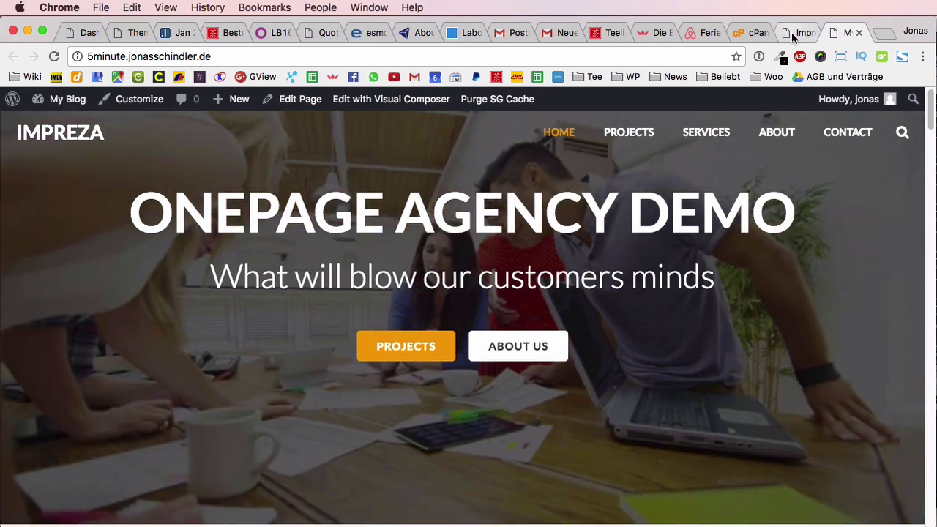
{"action": "left_click", "coordinate": [798, 33]}
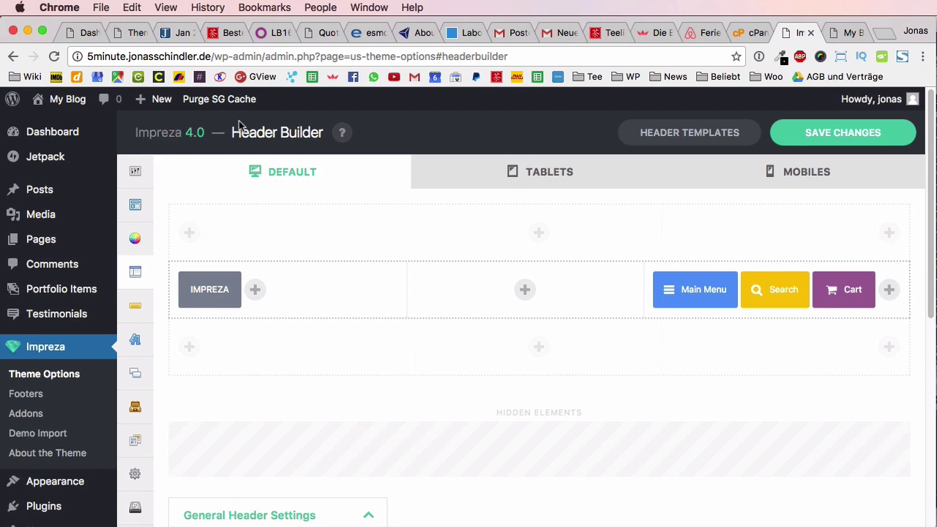
{"action": "left_click", "coordinate": [852, 30]}
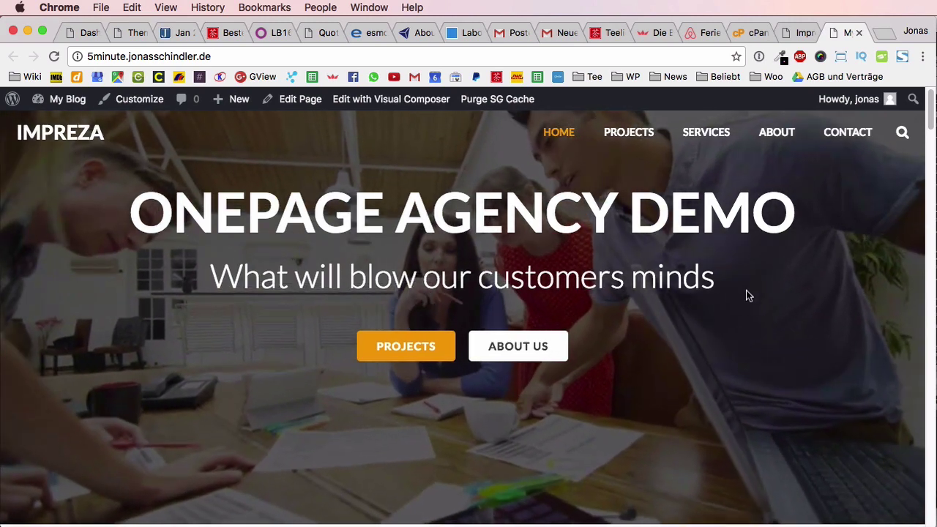
{"action": "scroll", "coordinate": [745, 290], "scroll_direction": "down", "scroll_amount": 5}
{"action": "scroll", "coordinate": [773, 297], "scroll_direction": "down", "scroll_amount": 3}
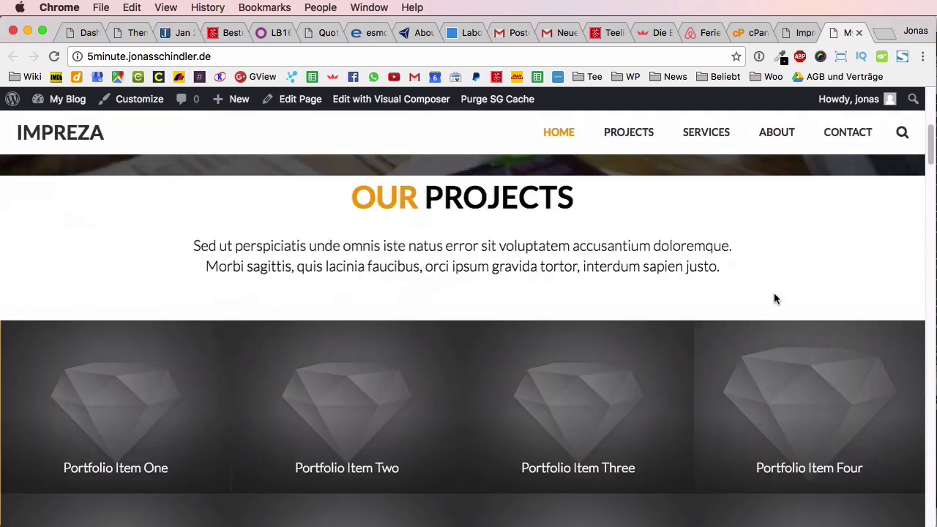
{"action": "scroll", "coordinate": [773, 297], "scroll_direction": "down", "scroll_amount": 1}
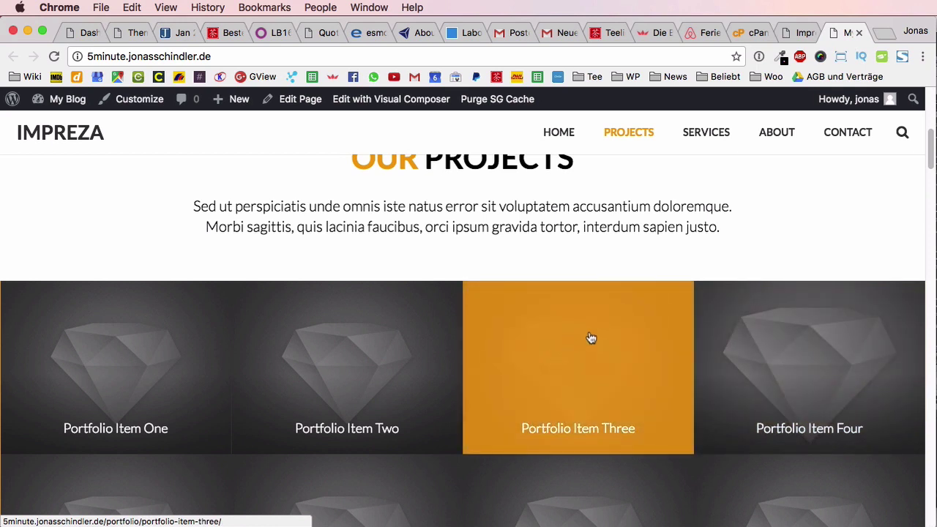
{"action": "scroll", "coordinate": [726, 223], "scroll_direction": "up", "scroll_amount": 5}
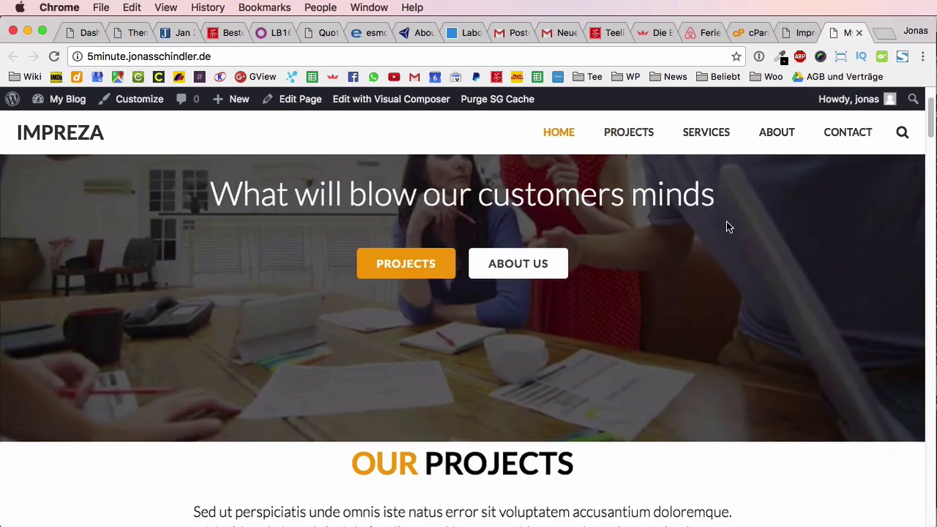
{"action": "scroll", "coordinate": [726, 227], "scroll_direction": "up", "scroll_amount": 2}
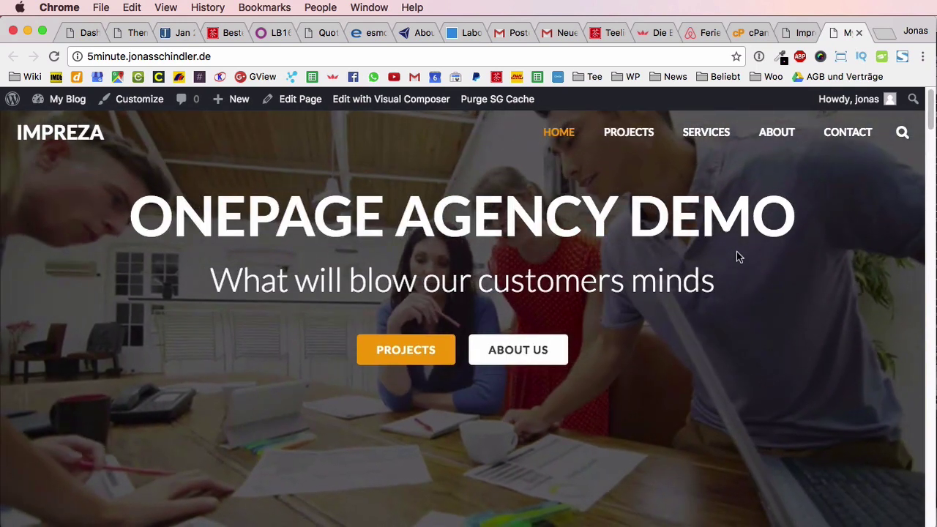